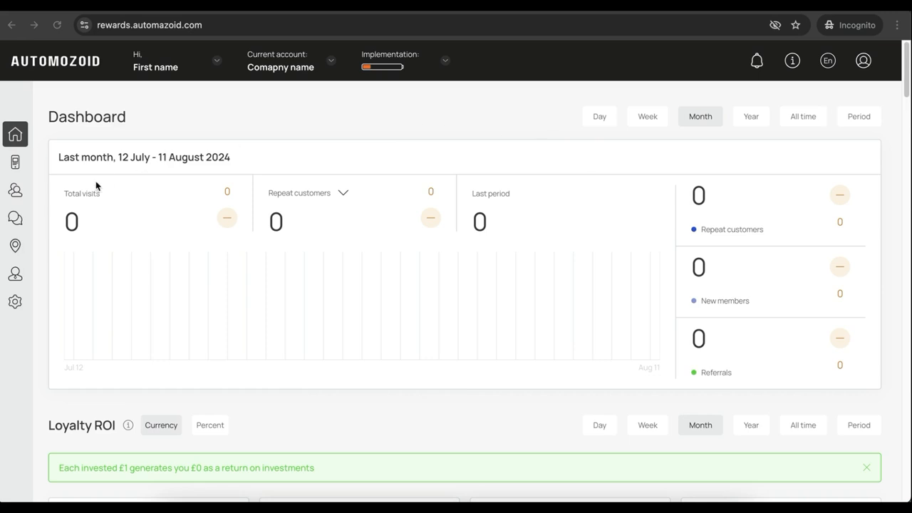
Open the loyalty cards section and look over the existing cards and the card creation options.
click(14, 164)
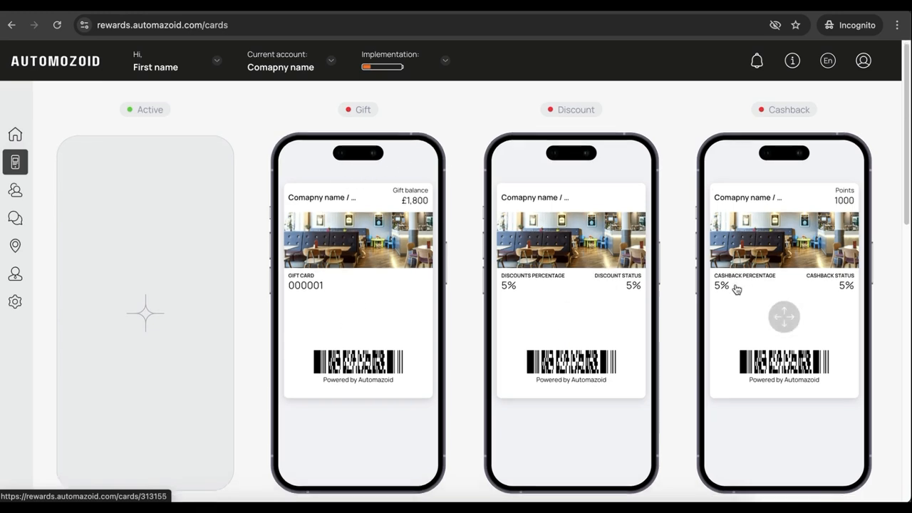
scroll(727, 294, down, 5)
scroll(718, 298, up, 5)
scroll(622, 278, down, 3)
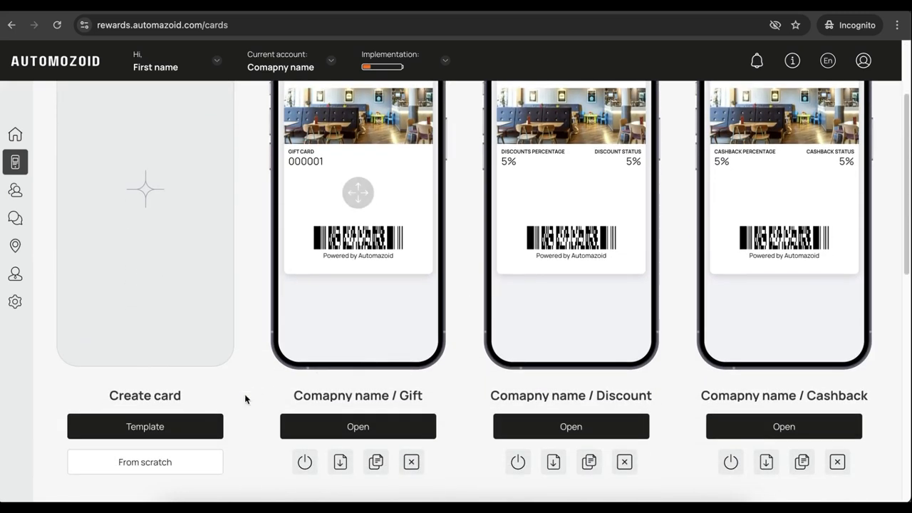
Open the card templates and browse the ready-made stamp card designs.
click(145, 429)
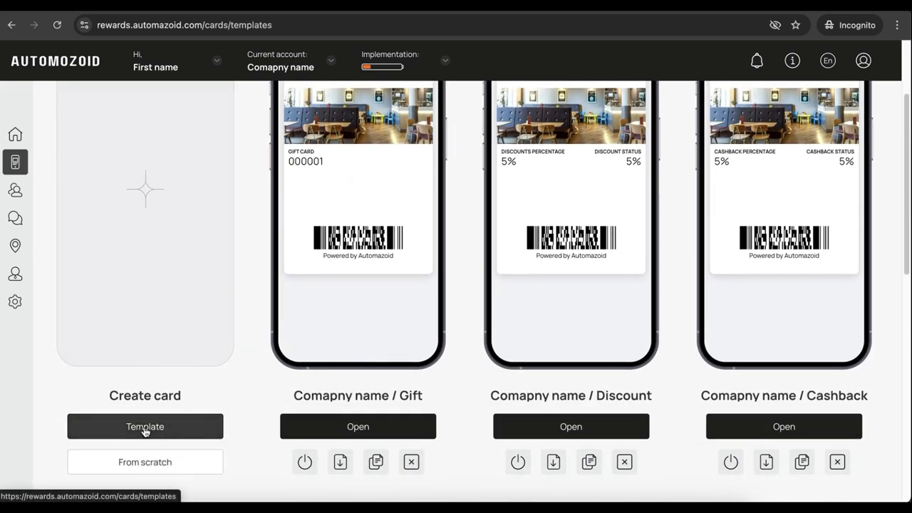
scroll(435, 349, down, 10)
scroll(452, 344, down, 20)
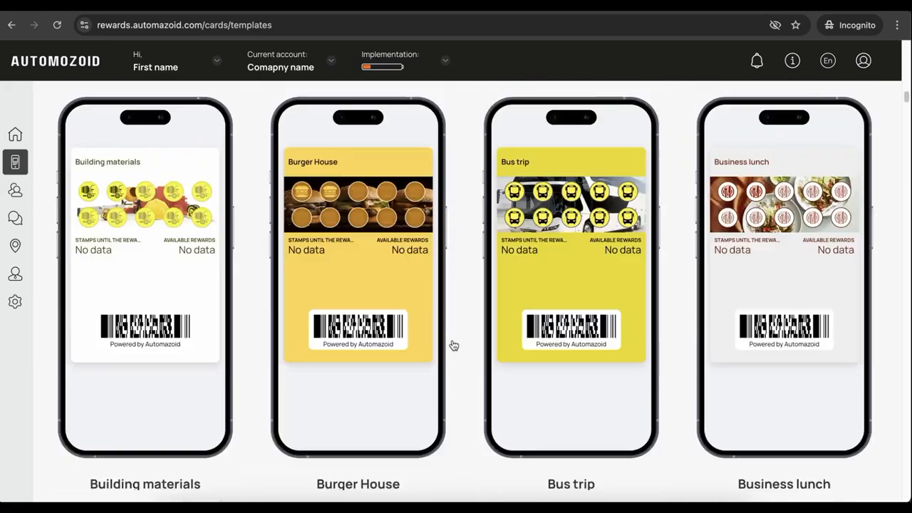
scroll(453, 346, down, 12)
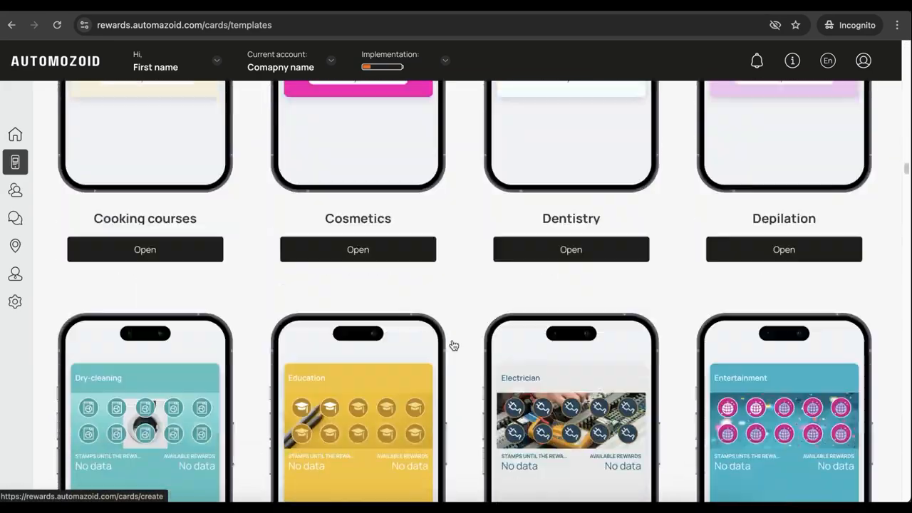
scroll(453, 346, up, 20)
scroll(453, 345, up, 15)
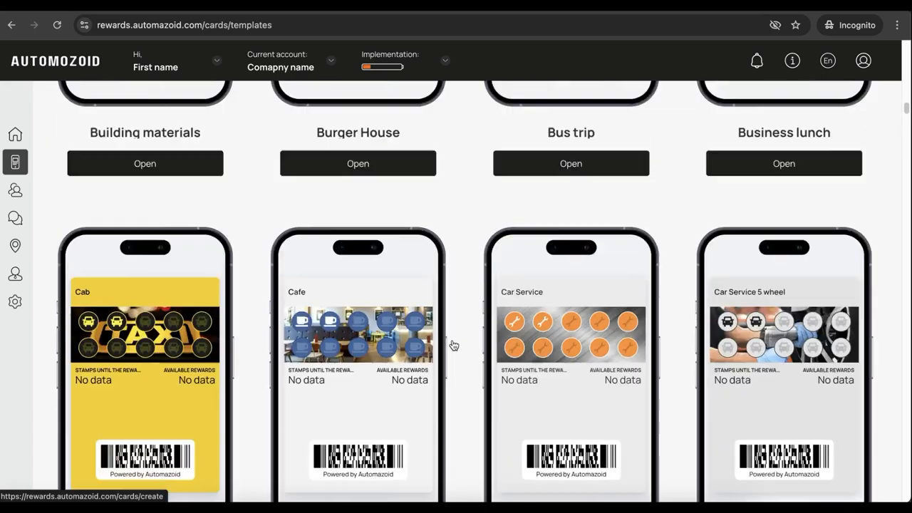
scroll(277, 344, down, 2)
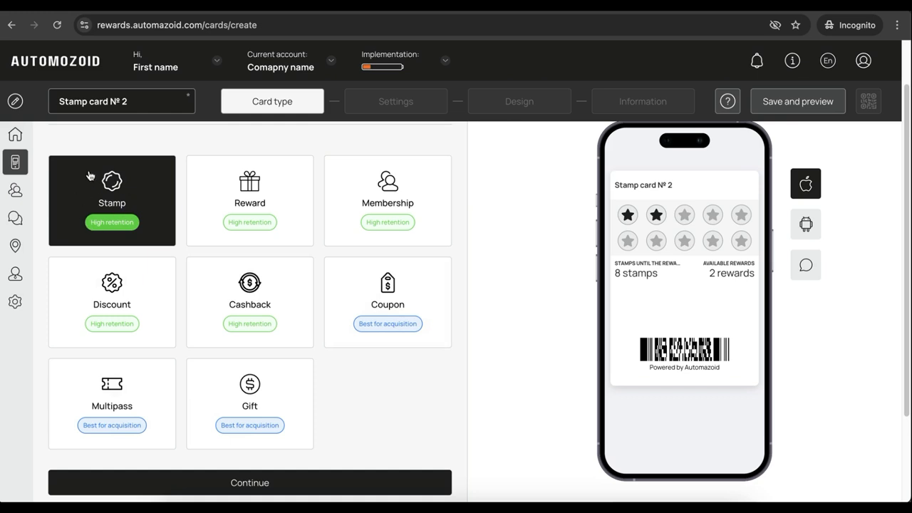
Choose Stamp as the type of the new card and continue to its settings.
click(187, 206)
click(126, 216)
click(246, 483)
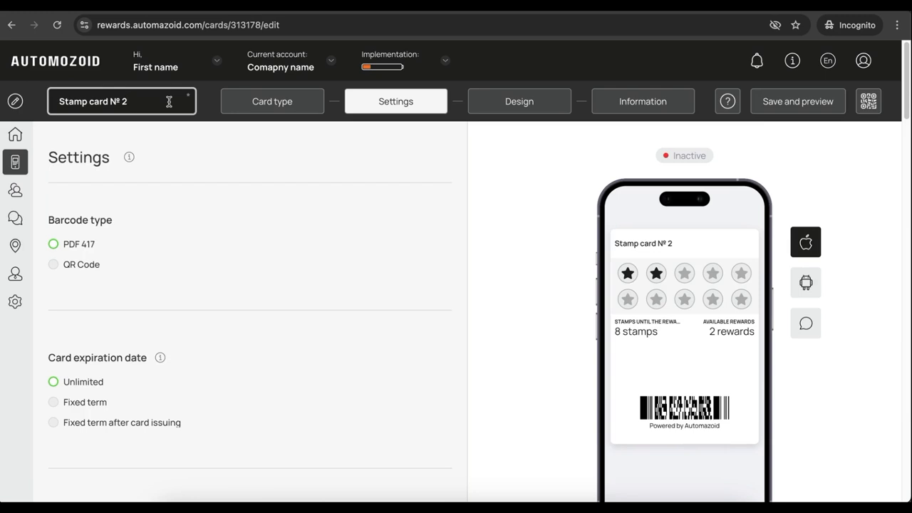
text(ojsdfioo)
key(BackSpace)
key(BackSpace)
key(BackSpace)
key(BackSpace)
key(BackSpace)
key(BackSpace)
key(BackSpace)
key(BackSpace)
Try QR Code as the card's barcode type and switch back to PDF 417.
click(54, 264)
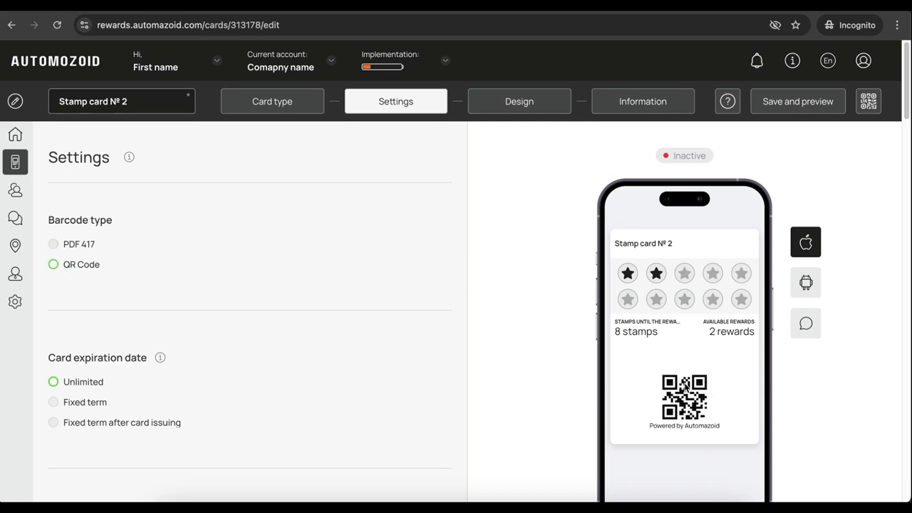
click(52, 246)
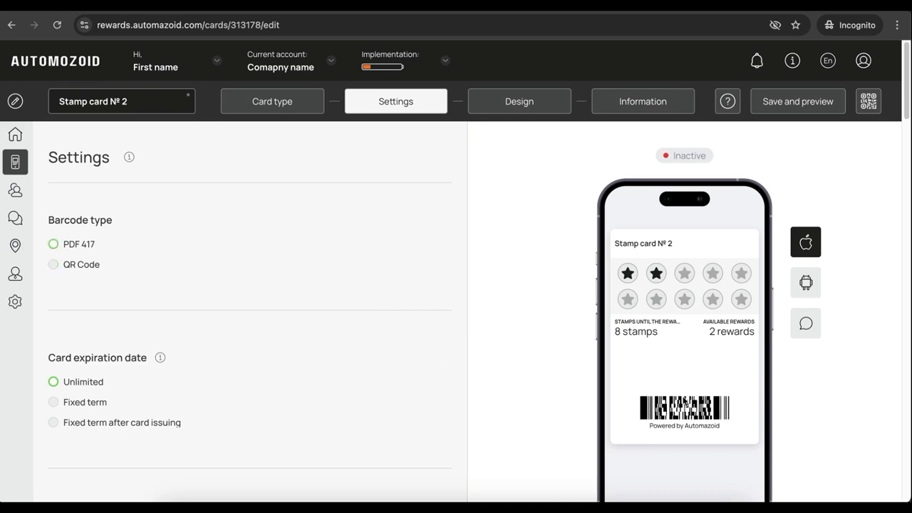
Add the office location to the stamp card, leaving card expiration and stamp life Unlimited.
scroll(212, 308, down, 1)
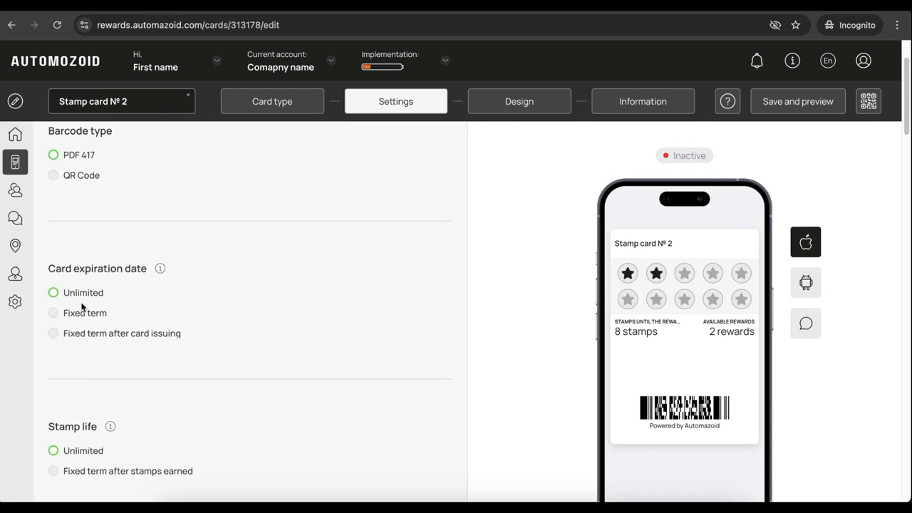
scroll(124, 261, down, 1)
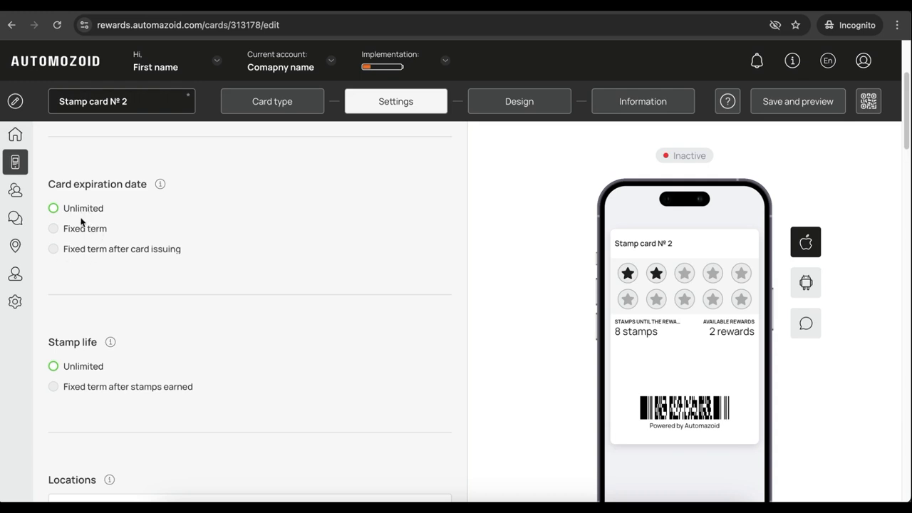
scroll(99, 228, down, 1)
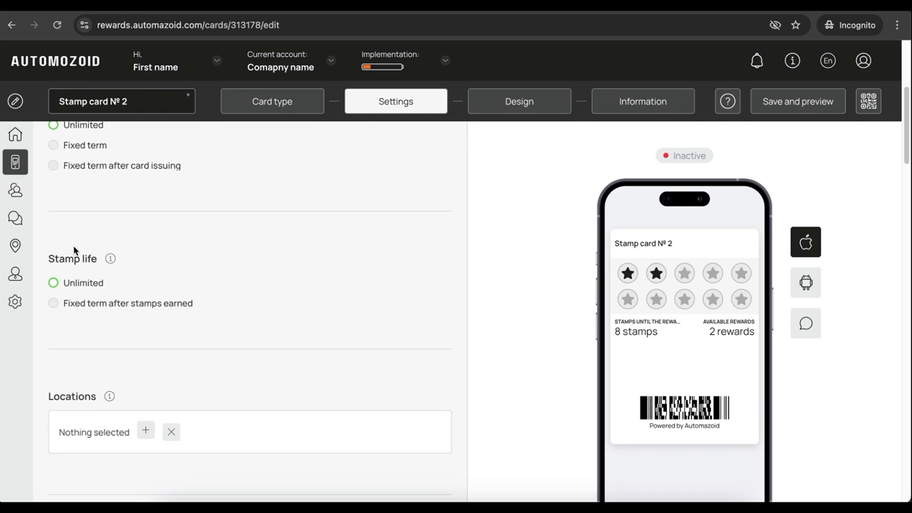
scroll(79, 249, up, 1)
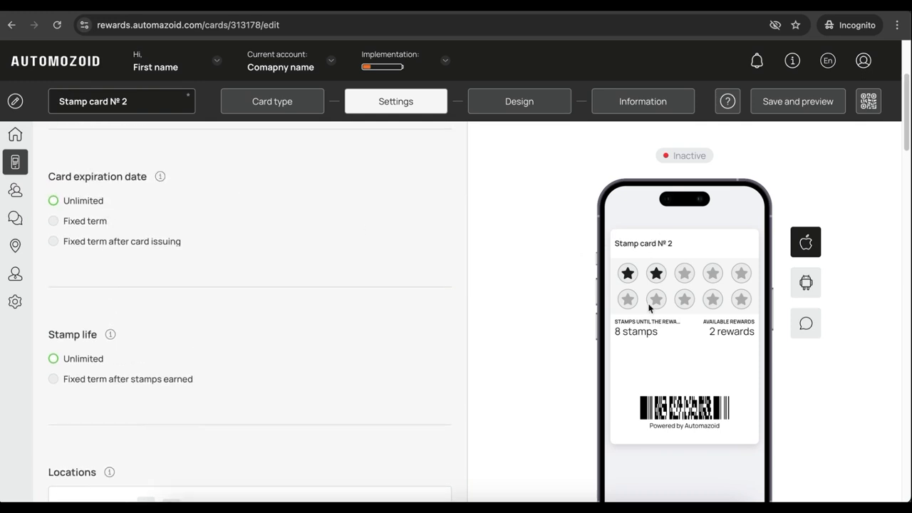
scroll(195, 319, down, 1)
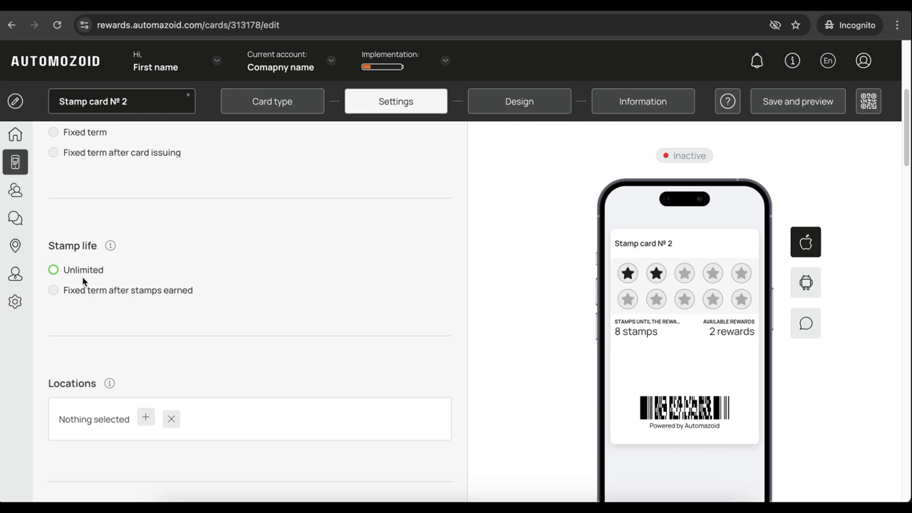
scroll(165, 265, down, 3)
scroll(165, 265, up, 1)
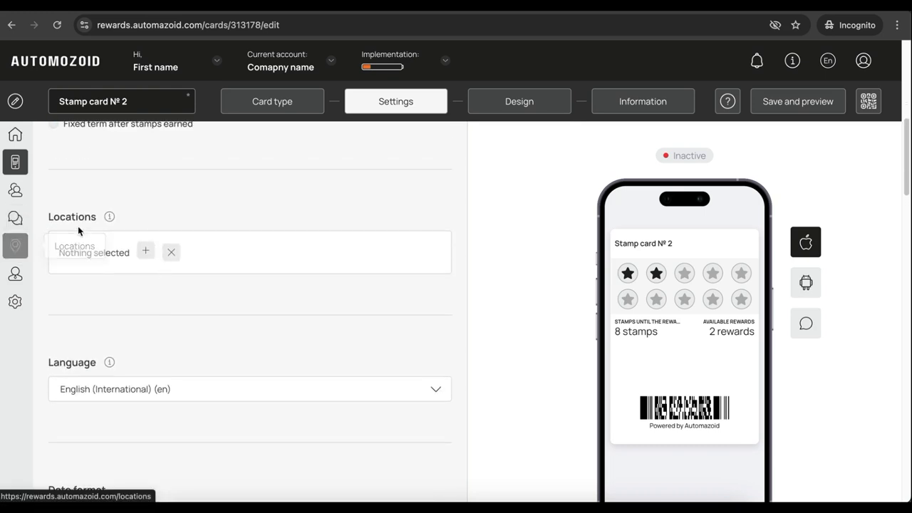
click(147, 253)
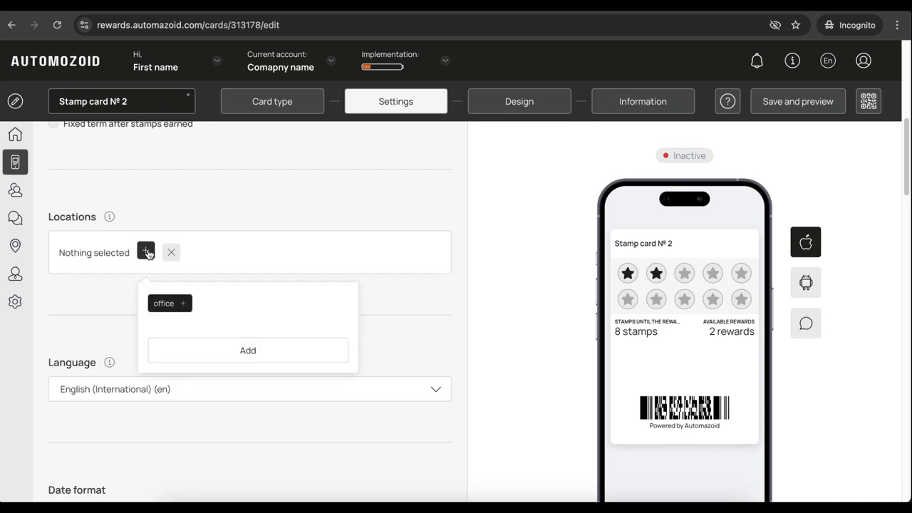
click(167, 299)
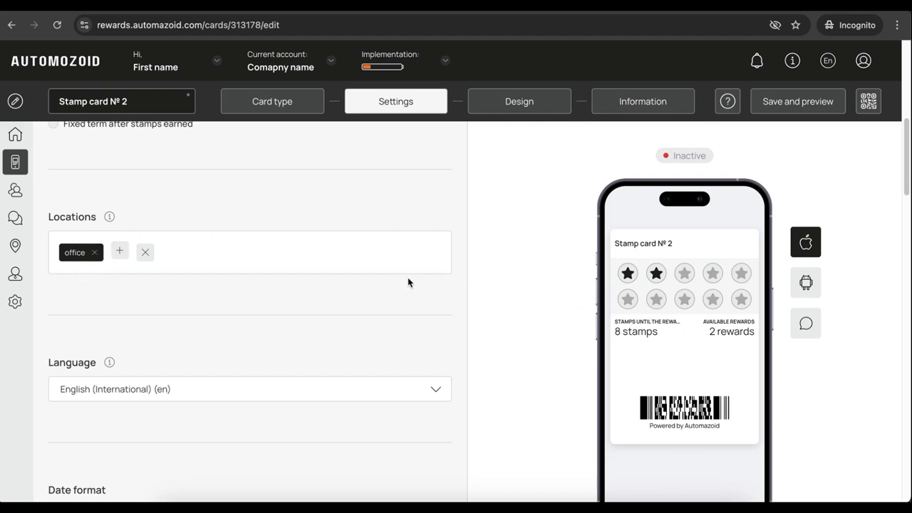
Make the Date of birth field optional in the card issuing form.
scroll(378, 293, down, 2)
scroll(244, 307, down, 1)
scroll(230, 270, down, 4)
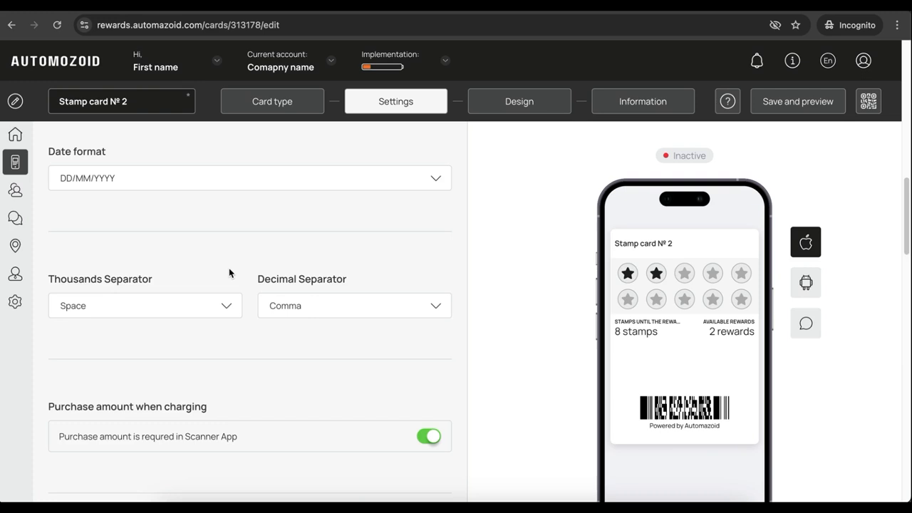
scroll(231, 271, down, 2)
scroll(267, 236, down, 4)
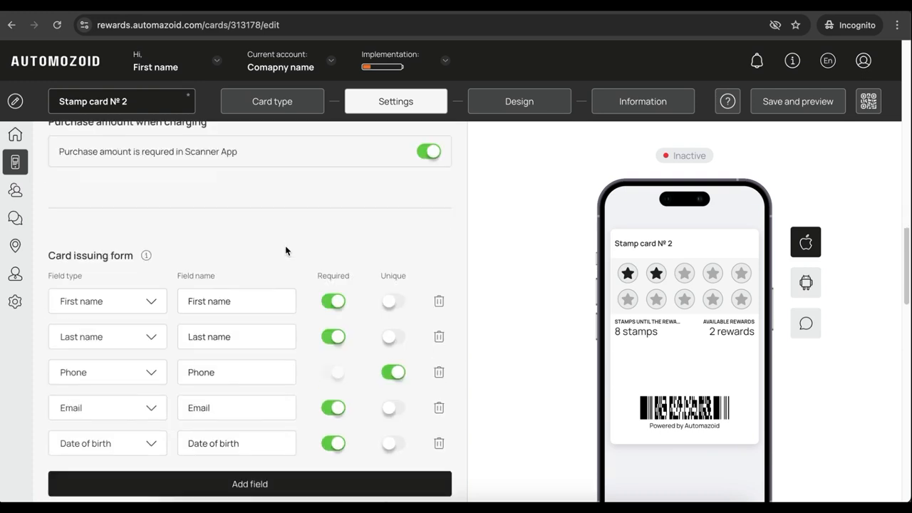
scroll(285, 245, up, 2)
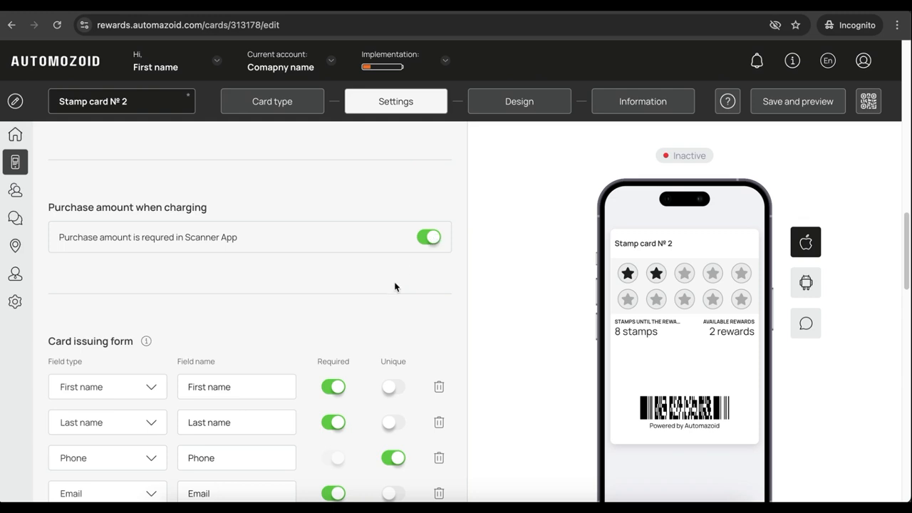
scroll(391, 282, down, 2)
scroll(391, 283, down, 1)
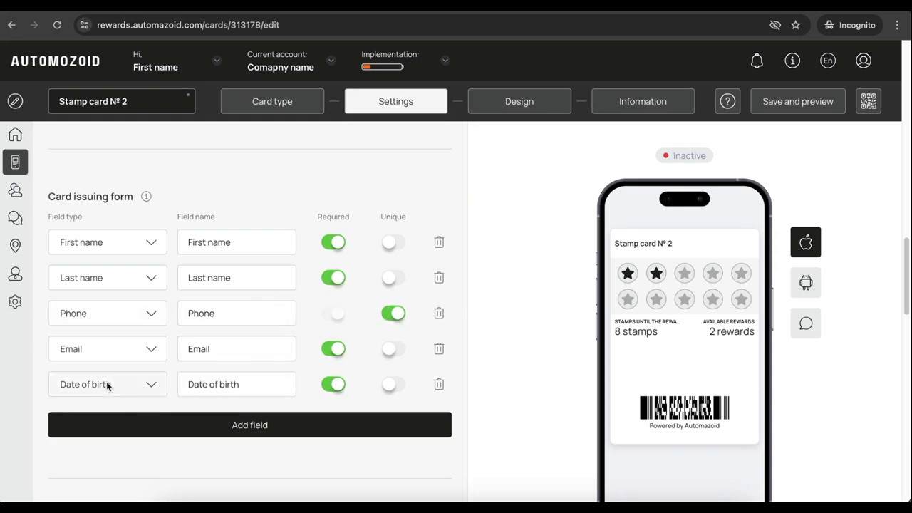
click(333, 384)
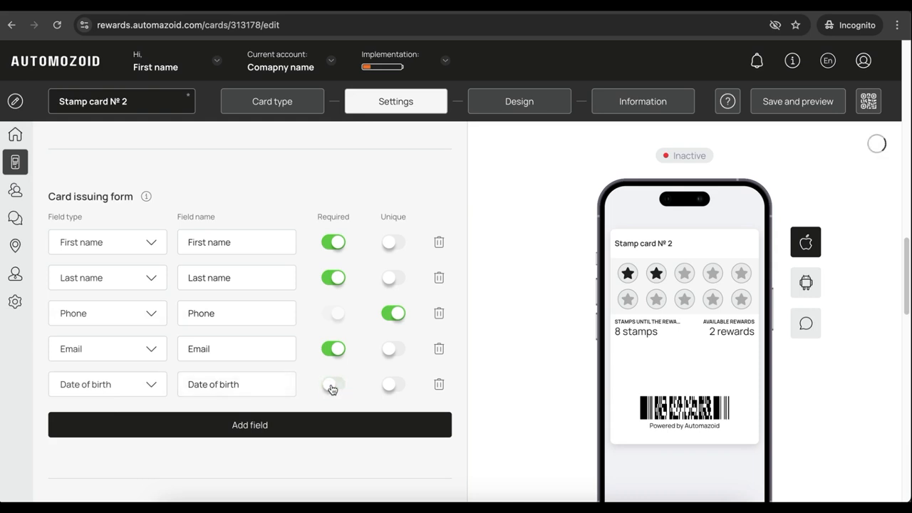
Try adding an extra Text field to the card issuing form and delete it again.
click(279, 433)
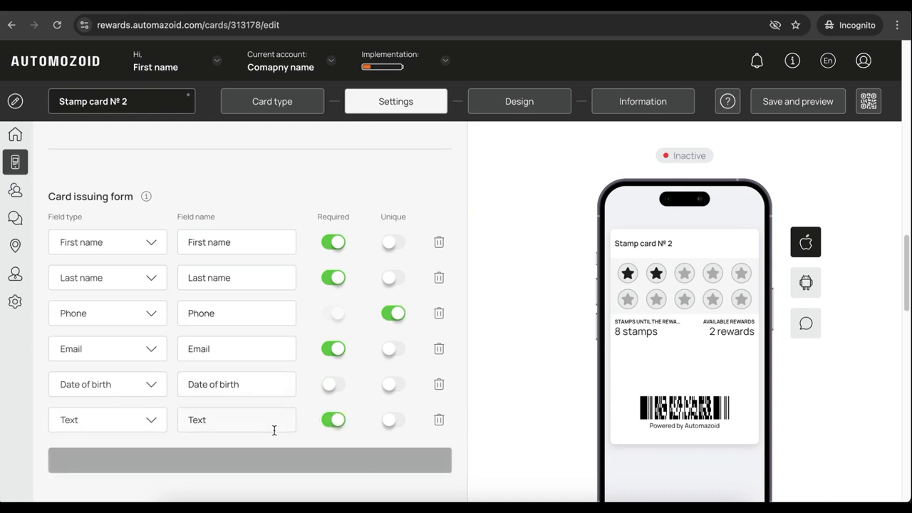
click(439, 420)
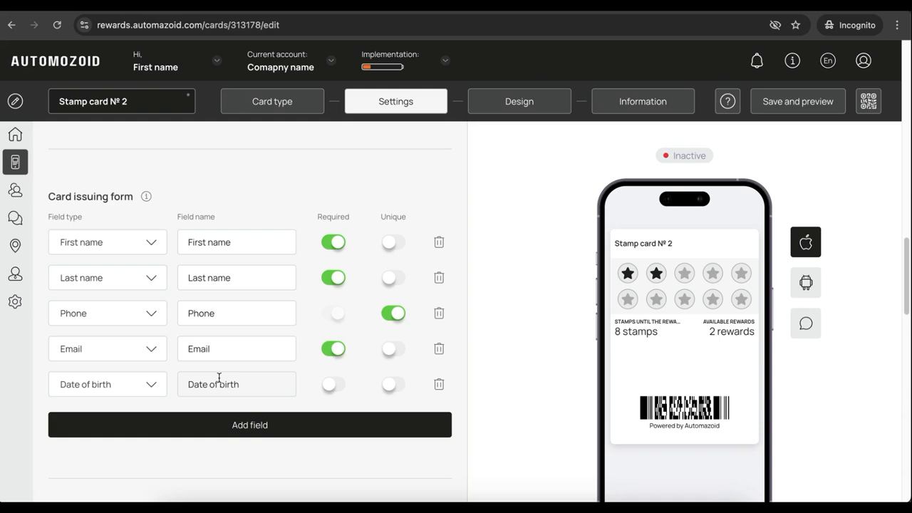
Add a UTM-tagged link for the card with the source name Facebook.
scroll(219, 377, down, 3)
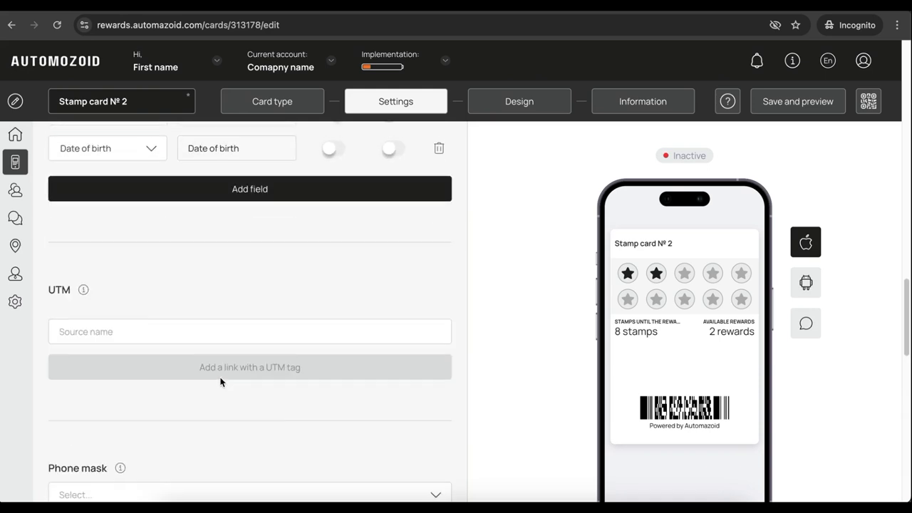
scroll(225, 317, down, 1)
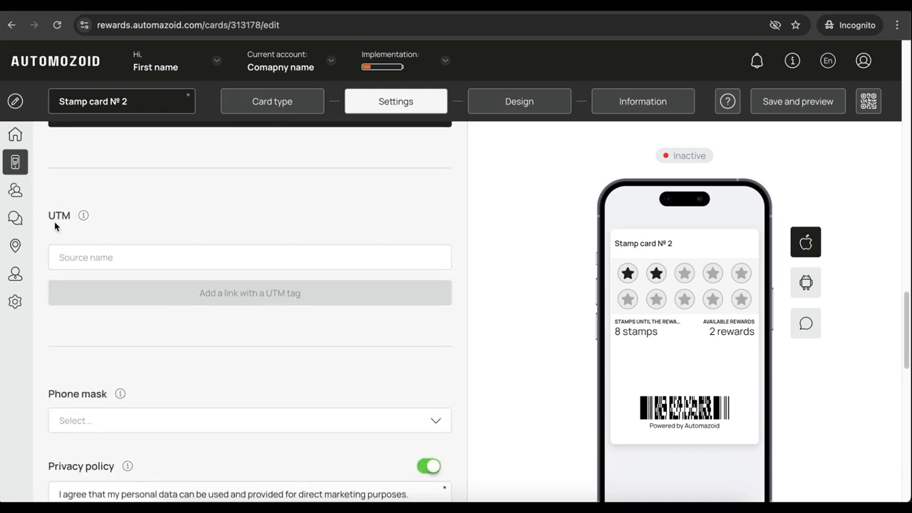
click(104, 258)
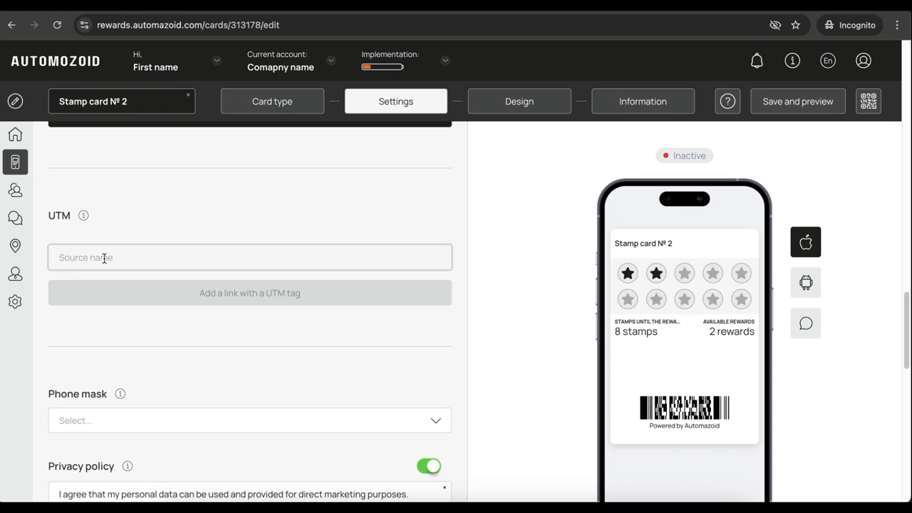
text(Face)
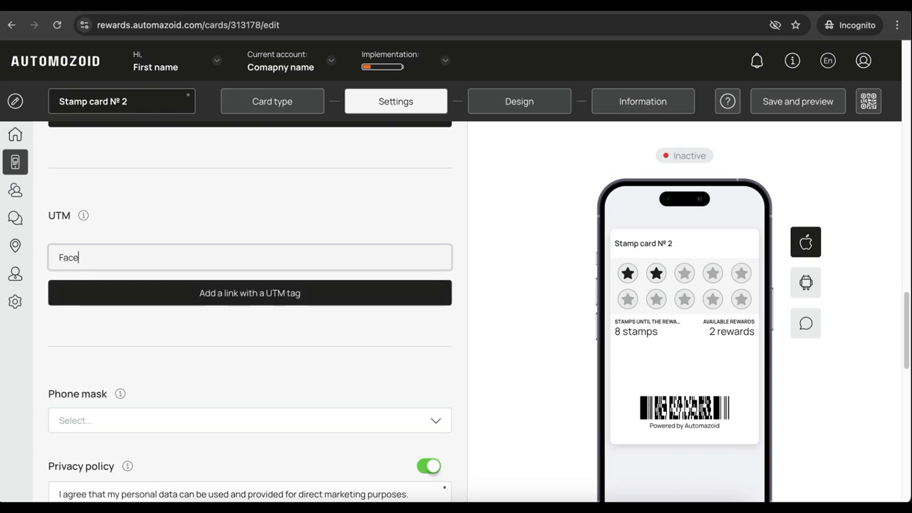
text(book)
click(263, 293)
Add a second UTM-tagged link with the source name Poster.
click(105, 311)
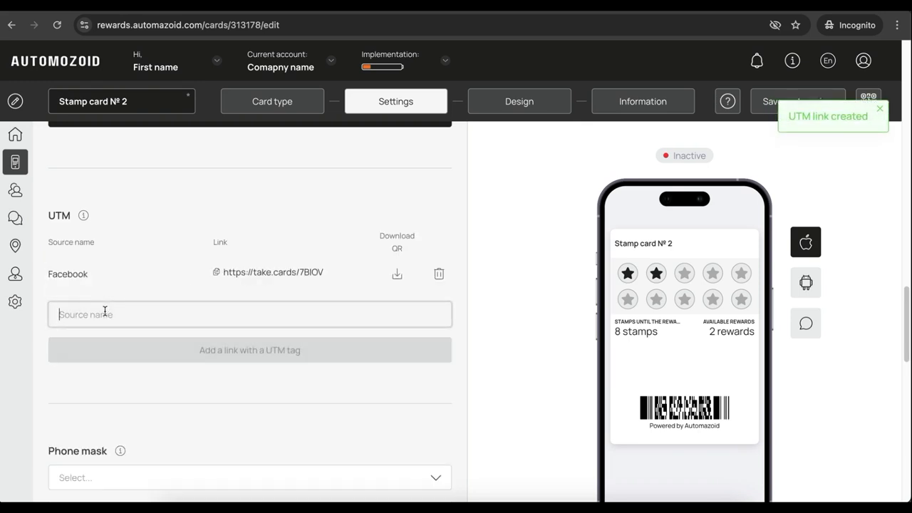
text(Poster)
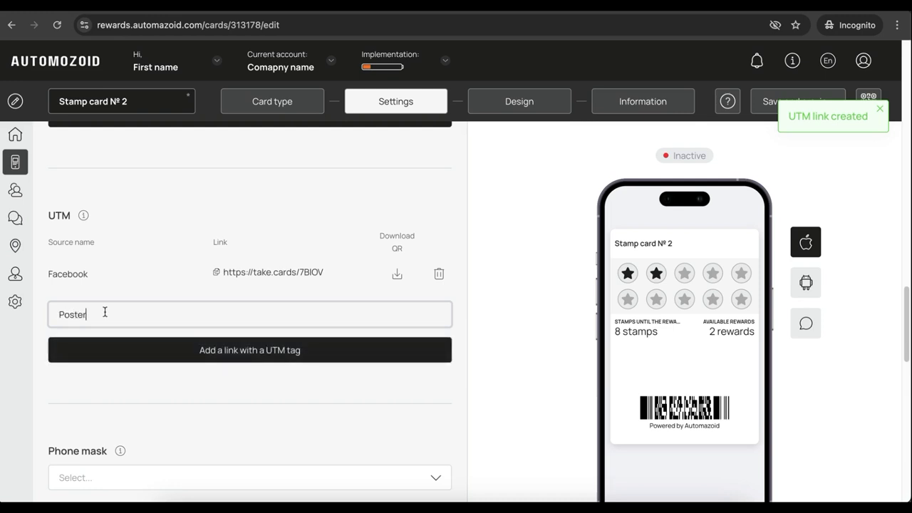
click(183, 347)
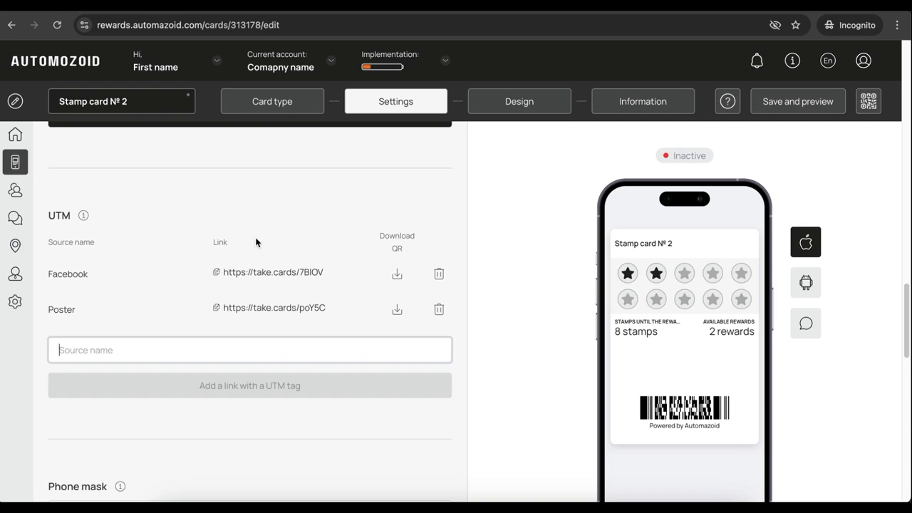
Set the phone mask to United Kingdom.
scroll(201, 304, down, 1)
scroll(178, 285, down, 1)
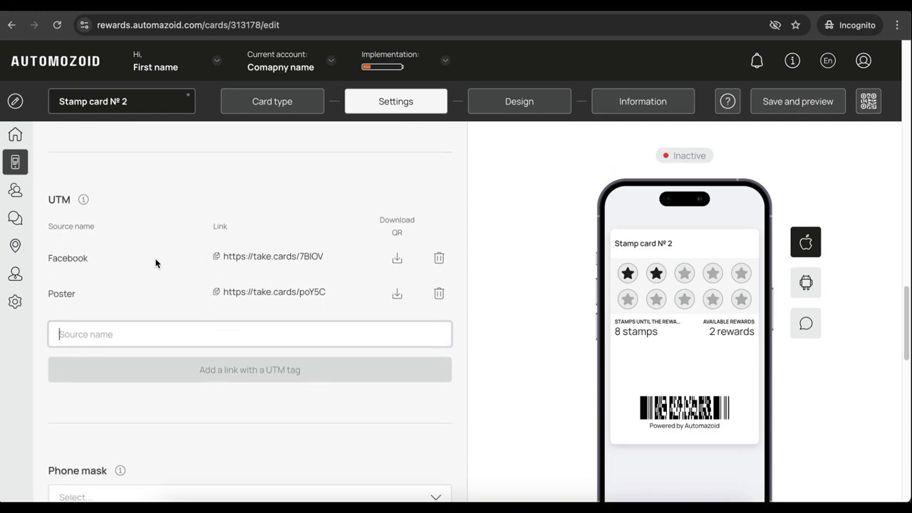
scroll(127, 267, down, 1)
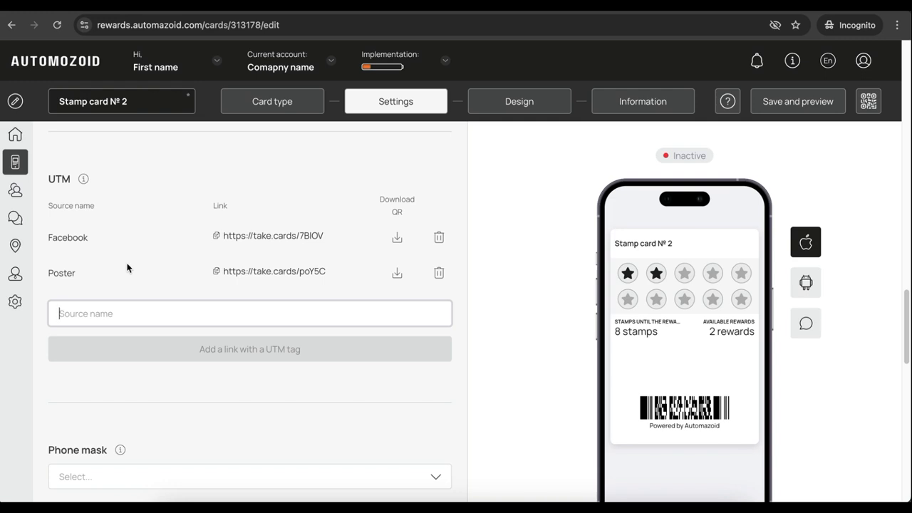
scroll(127, 267, down, 5)
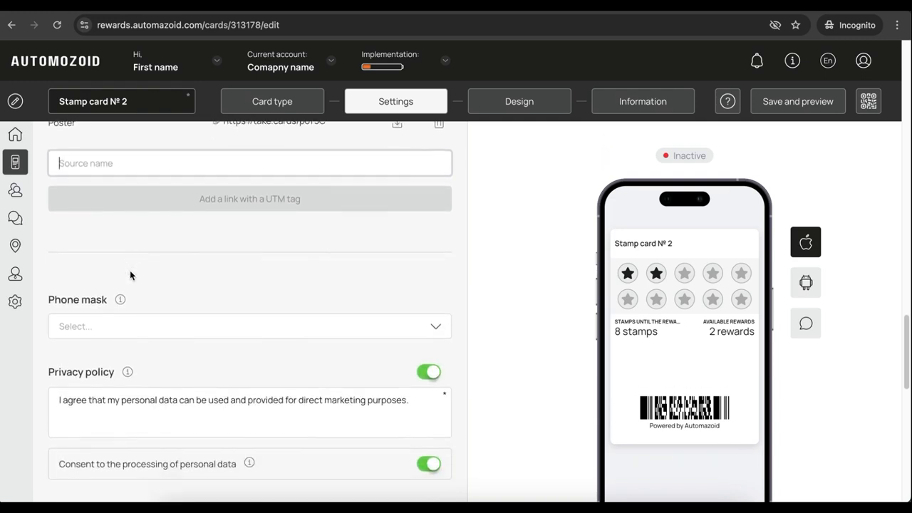
click(133, 260)
text(uni)
click(86, 366)
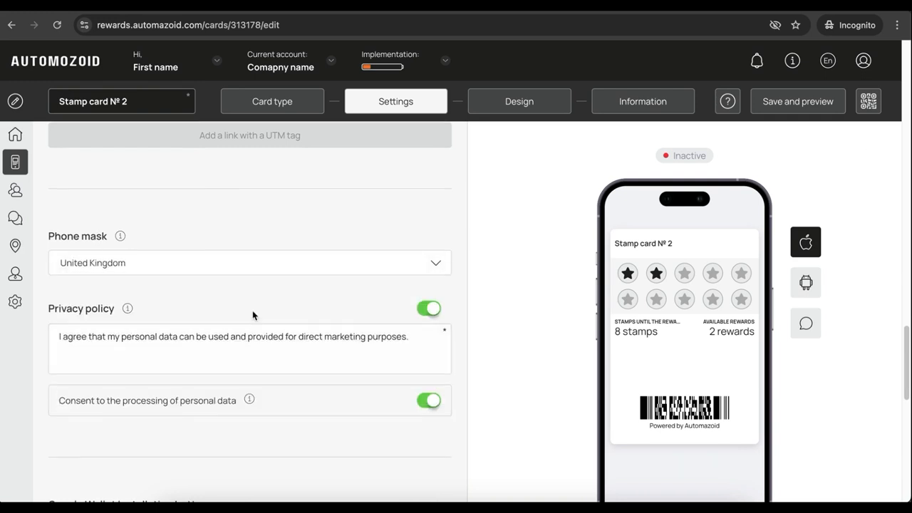
Limit the number of cards issued to 20.
scroll(252, 310, down, 2)
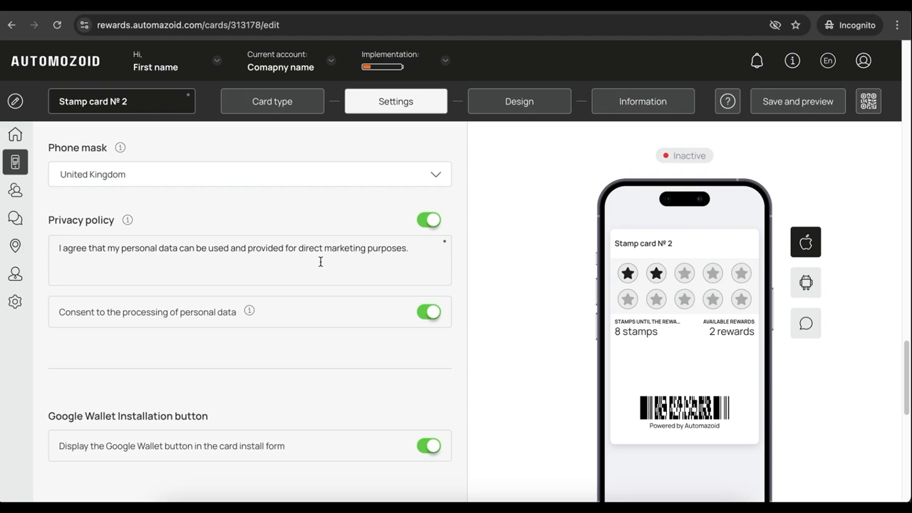
scroll(328, 285, down, 1)
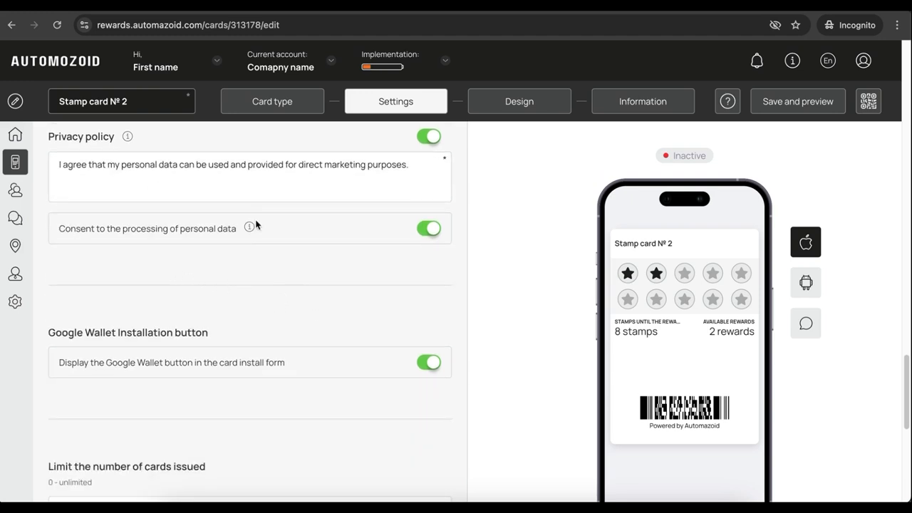
scroll(289, 231, down, 1)
scroll(289, 233, down, 2)
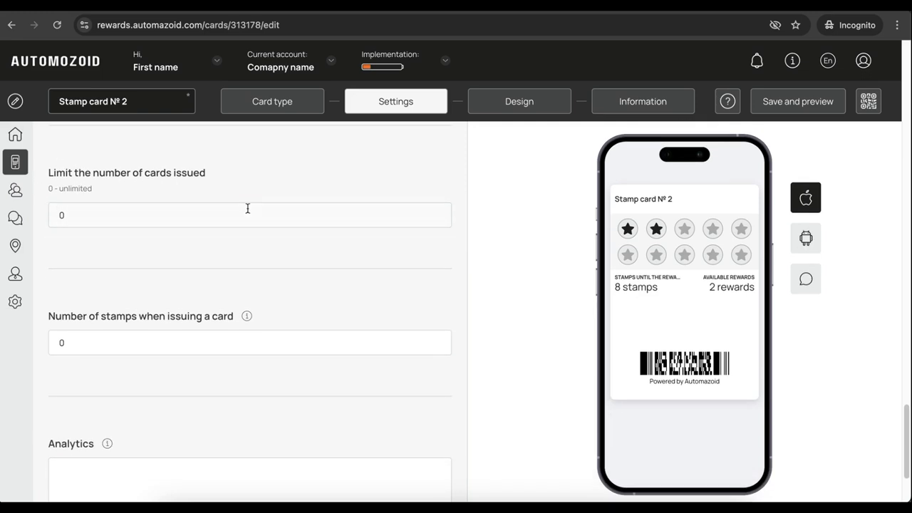
double_click(77, 212)
text(20)
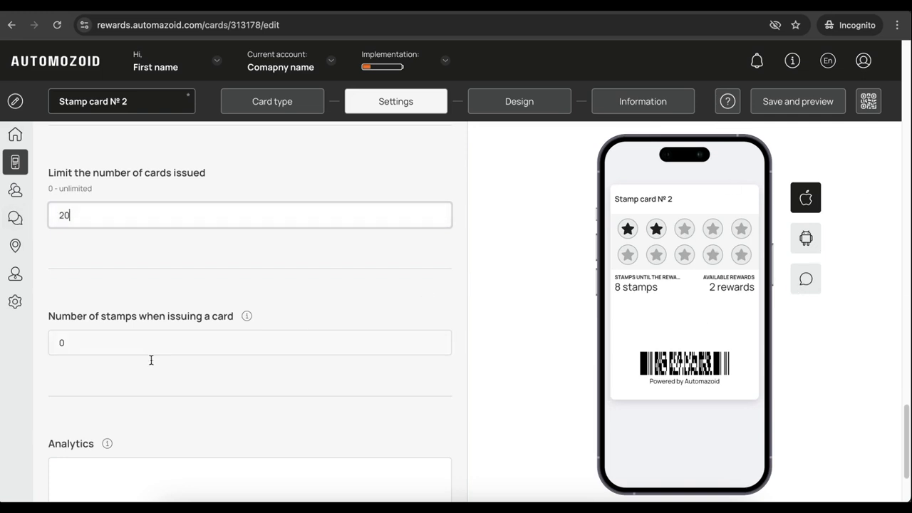
Try setting the number of stamps when issuing a card to 2, and return it to 0.
scroll(135, 345, down, 1)
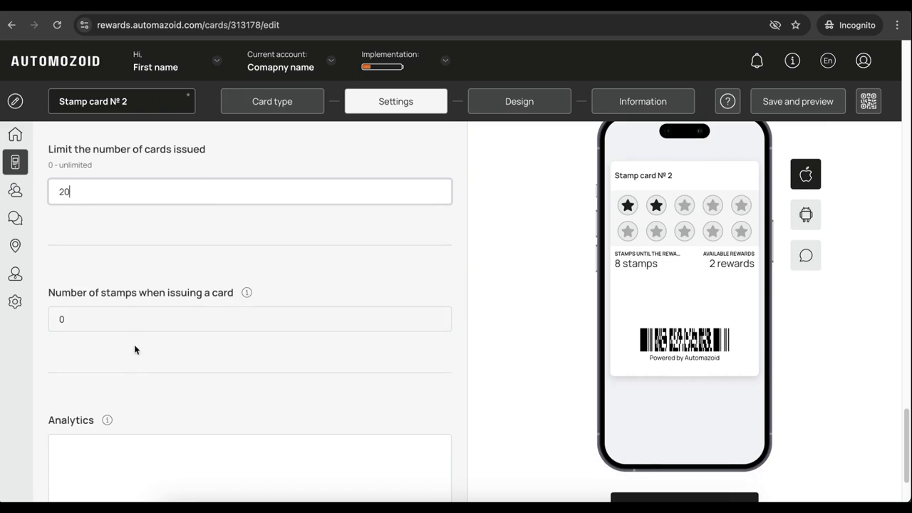
click(95, 320)
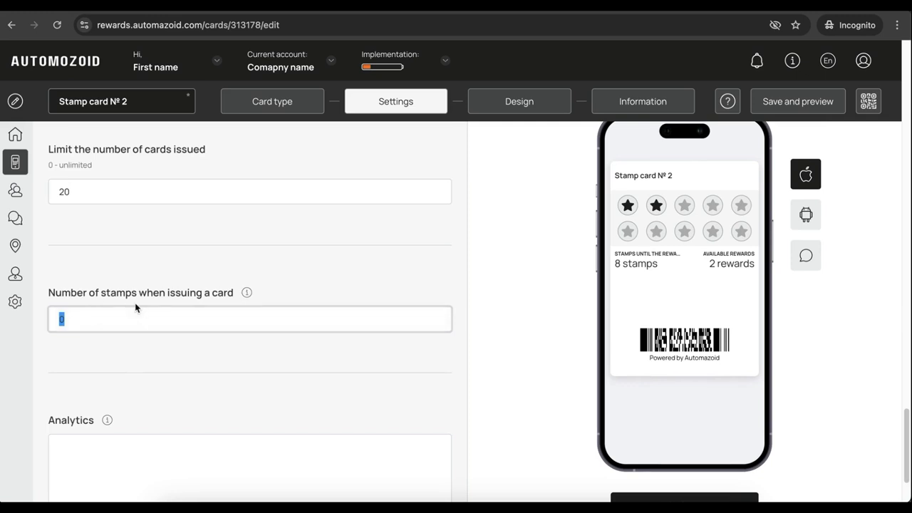
text(2)
scroll(262, 331, down, 3)
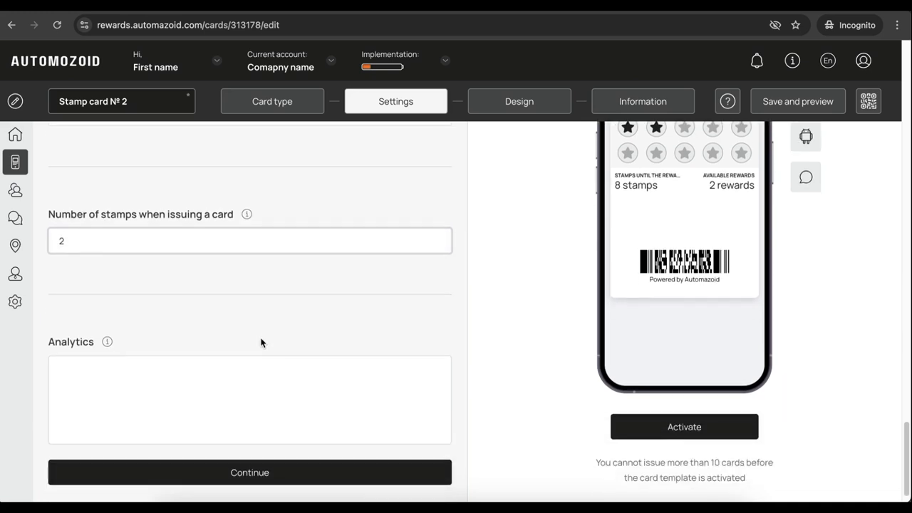
key(BackSpace)
text(0)
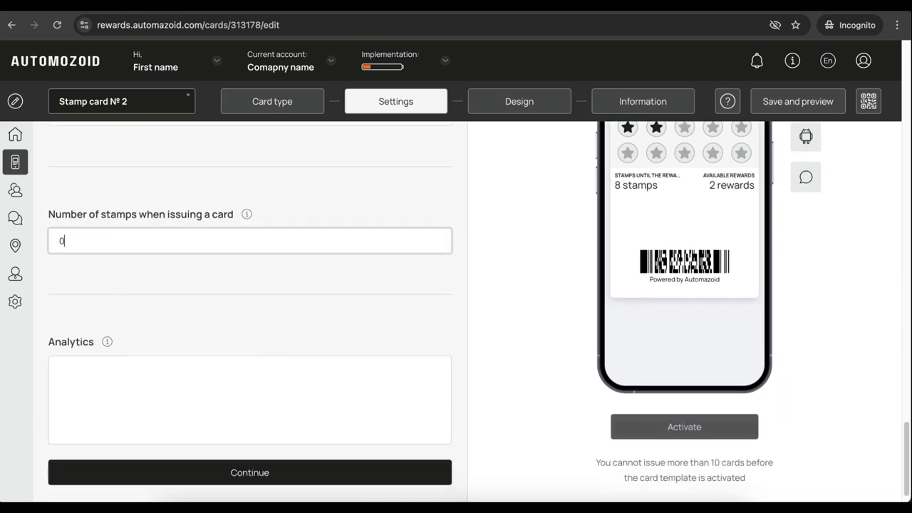
Check the Analytics hint, leave the Analytics code empty and continue to the Design stage.
scroll(174, 307, down, 1)
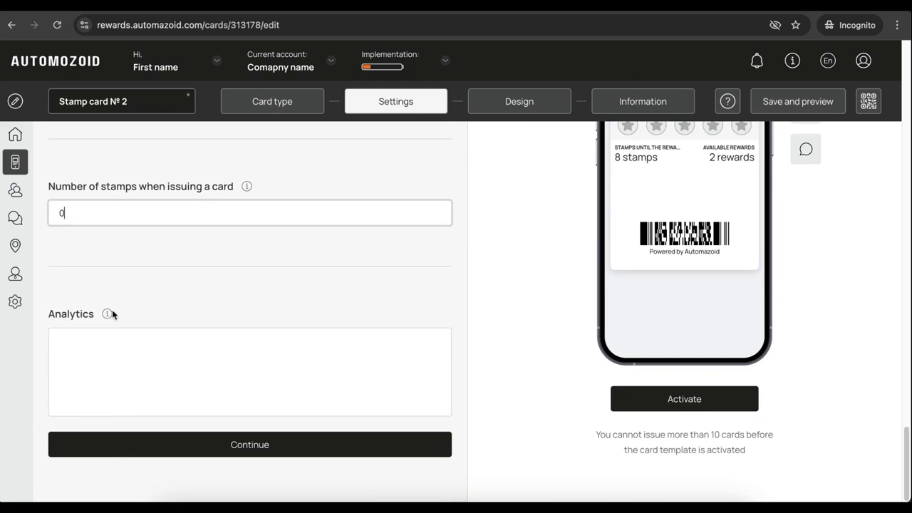
mouse_move(107, 314)
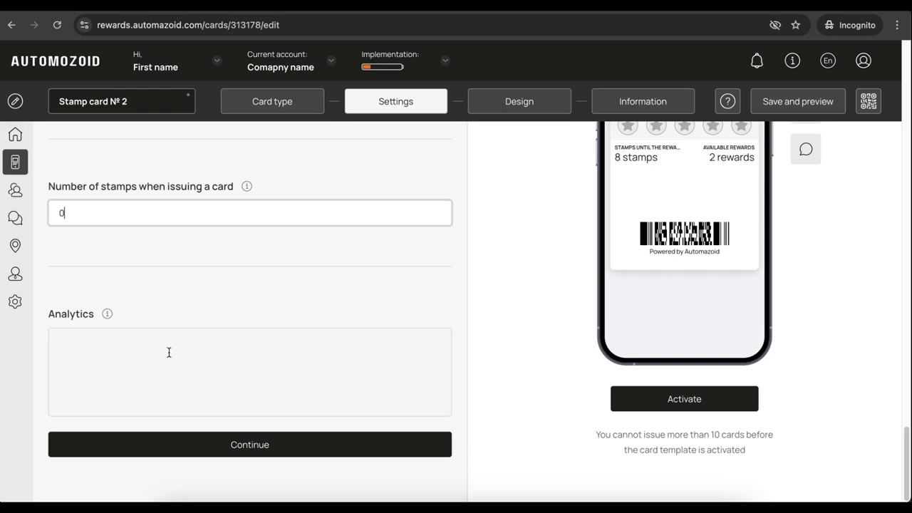
click(251, 443)
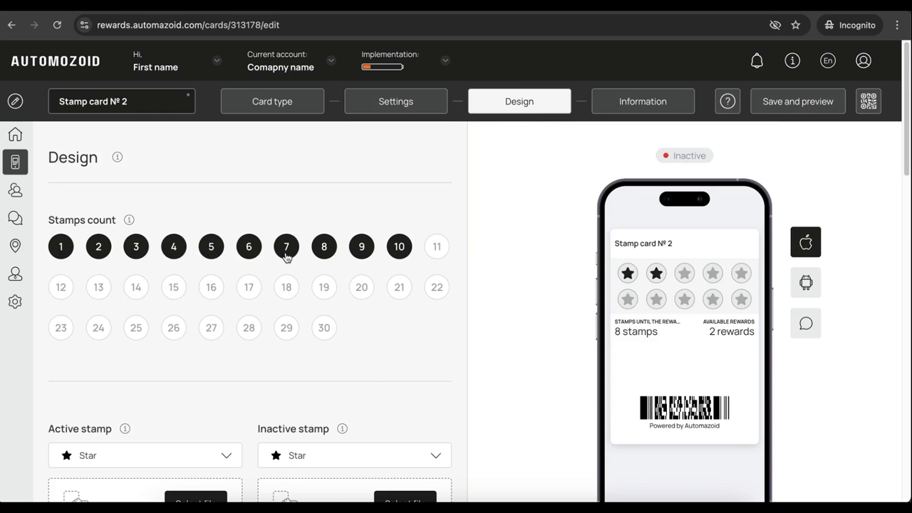
Try stamp counts of 5, 20 and 30 on the card, and return the count to 10.
click(216, 256)
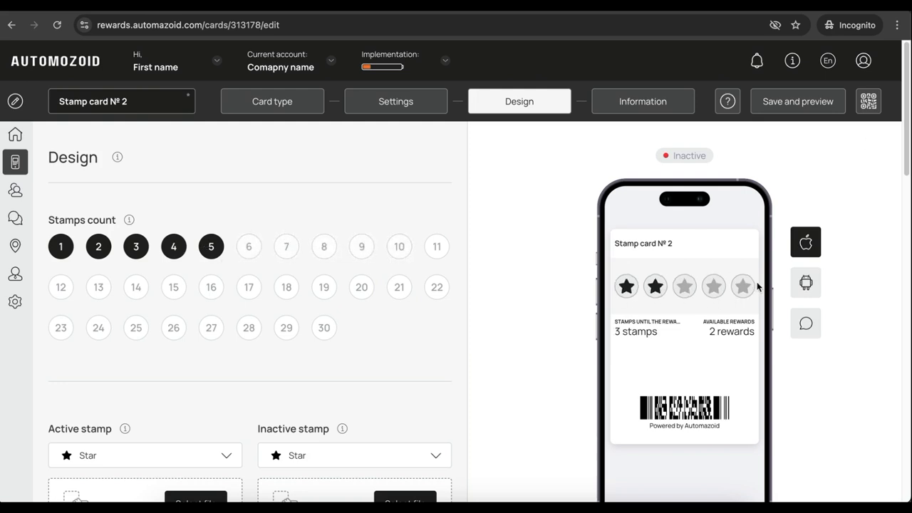
click(360, 290)
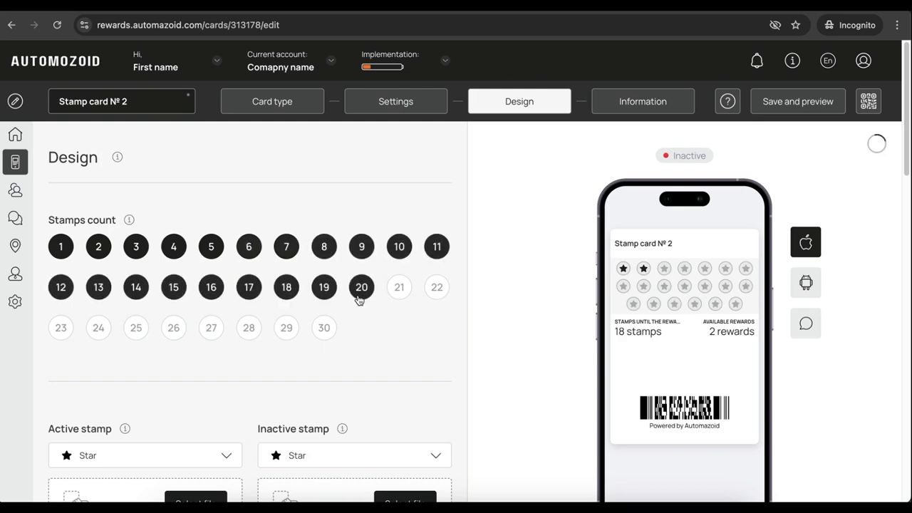
drag(324, 327, 318, 329)
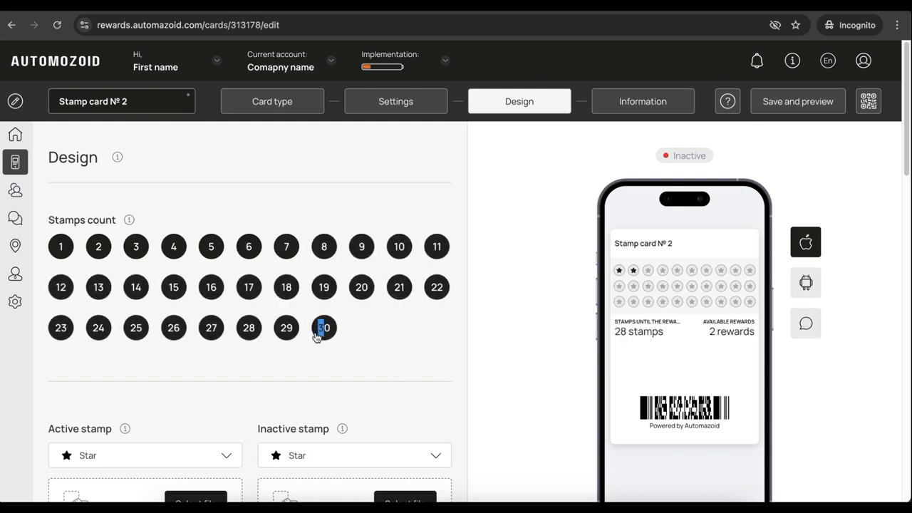
click(398, 247)
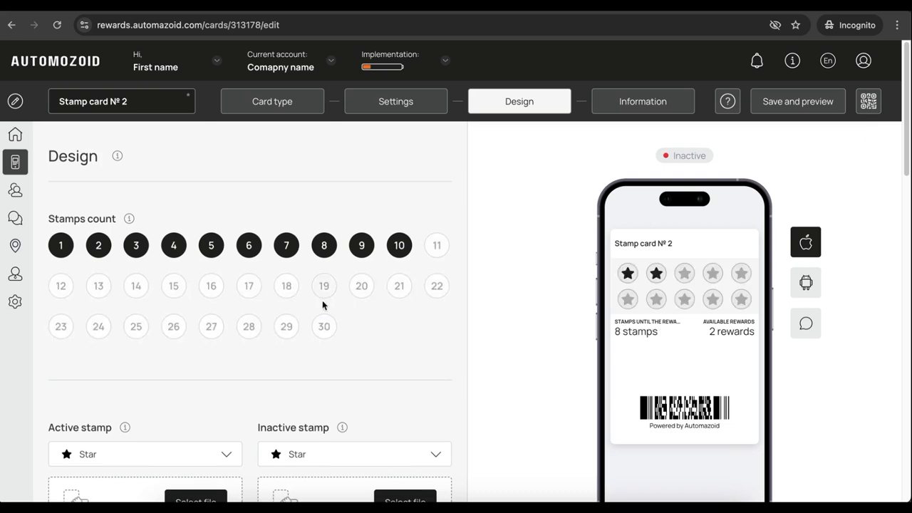
Browse the available icons for the active stamp and close the list without choosing another one.
scroll(322, 301, down, 3)
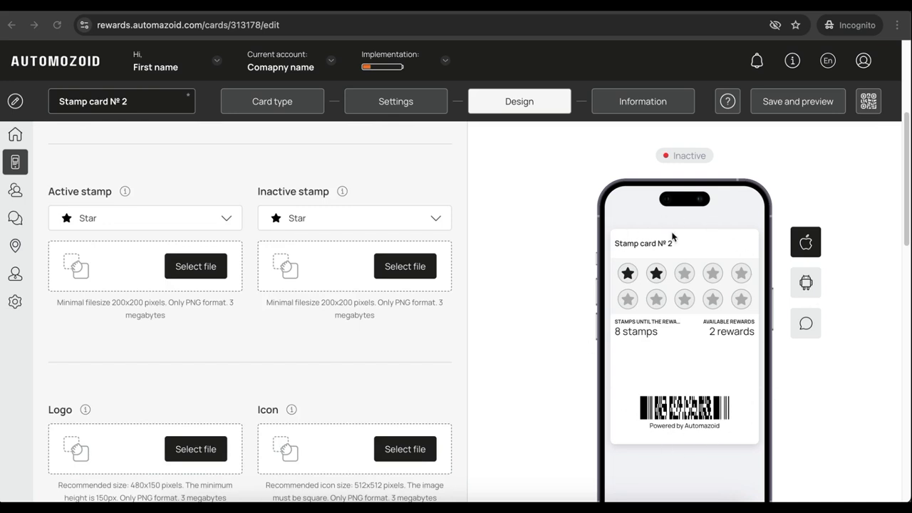
click(90, 225)
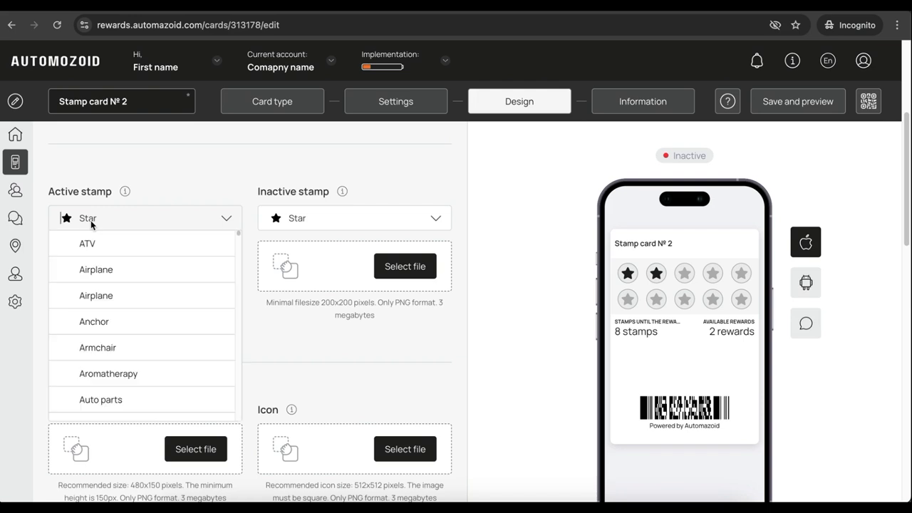
scroll(138, 312, down, 1)
scroll(143, 313, down, 12)
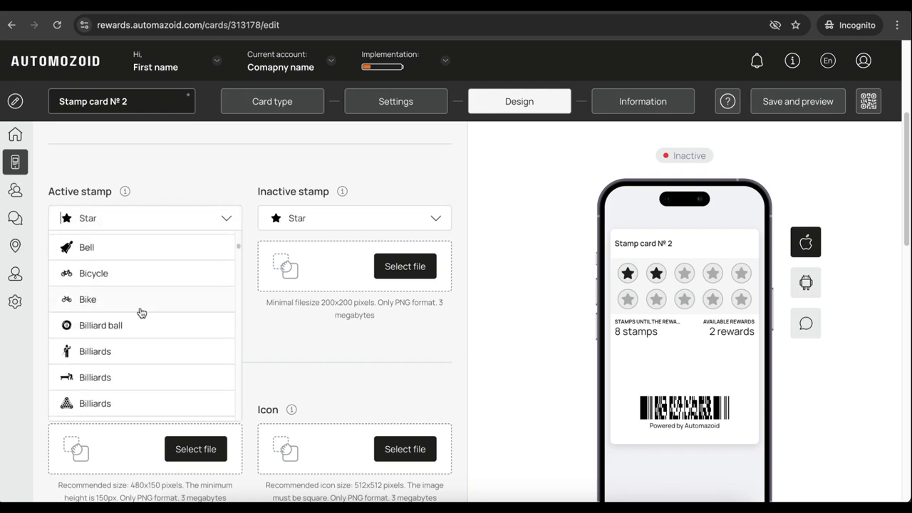
scroll(142, 312, up, 4)
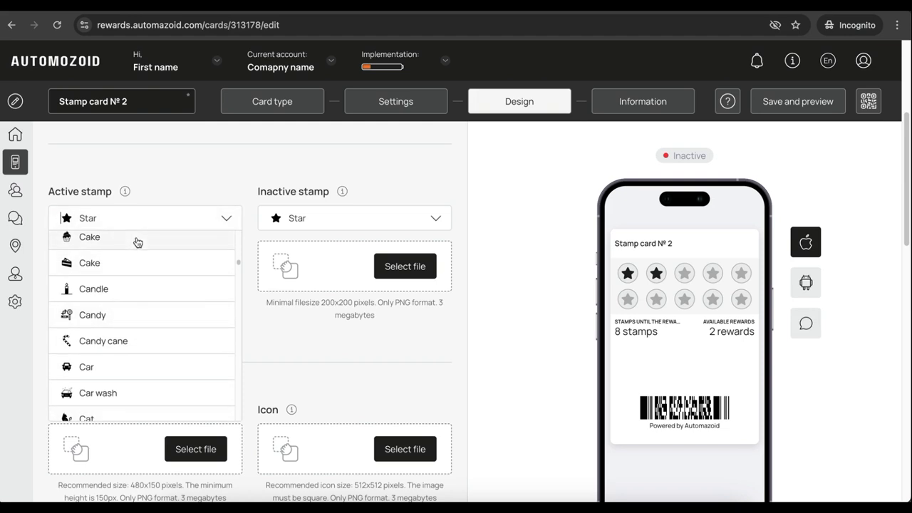
click(523, 254)
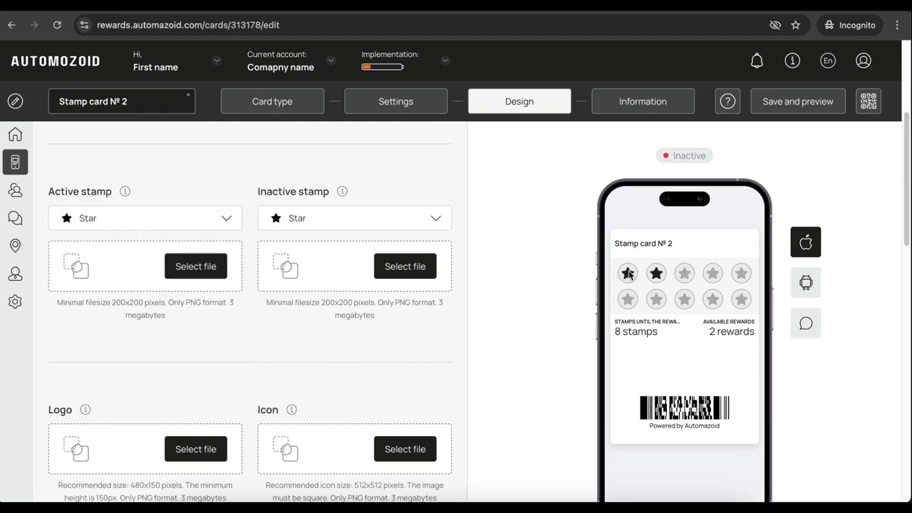
Upload 1 copy 2.png as the card logo, enlarging and centering the chef lettering in the crop frame.
scroll(291, 306, down, 3)
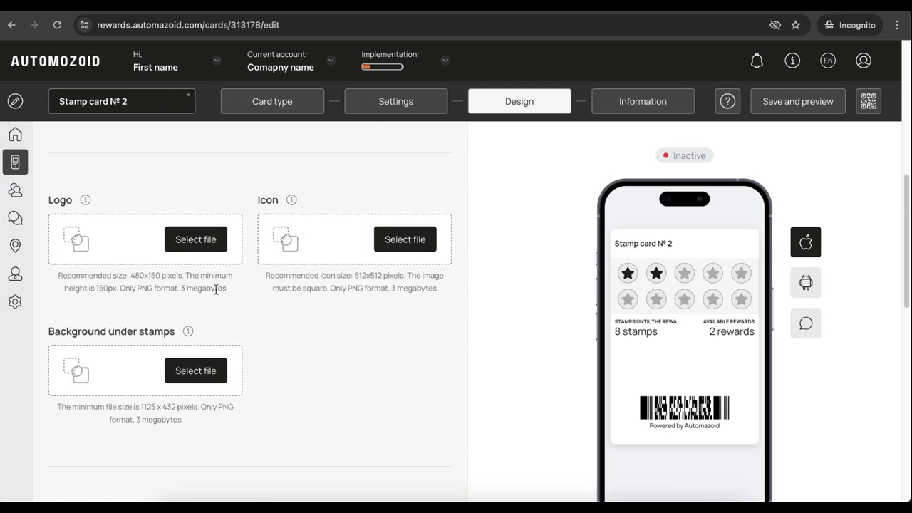
click(187, 240)
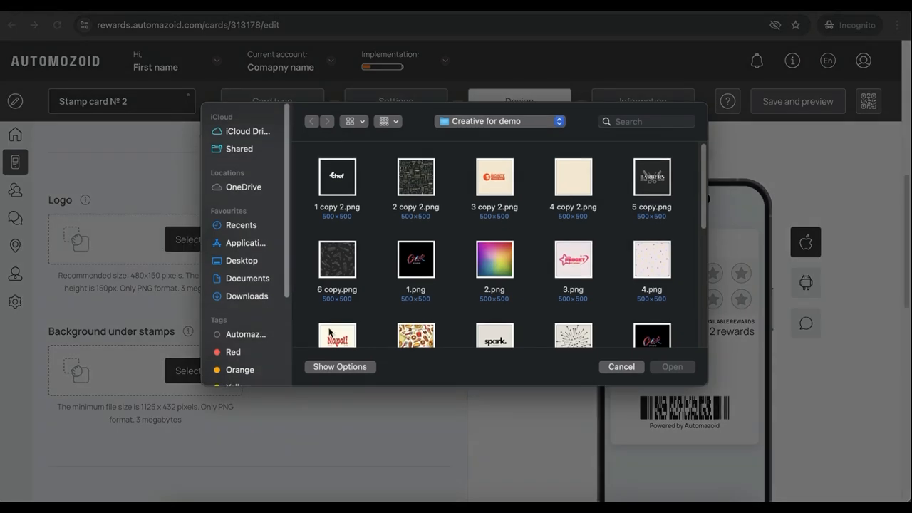
double_click(338, 184)
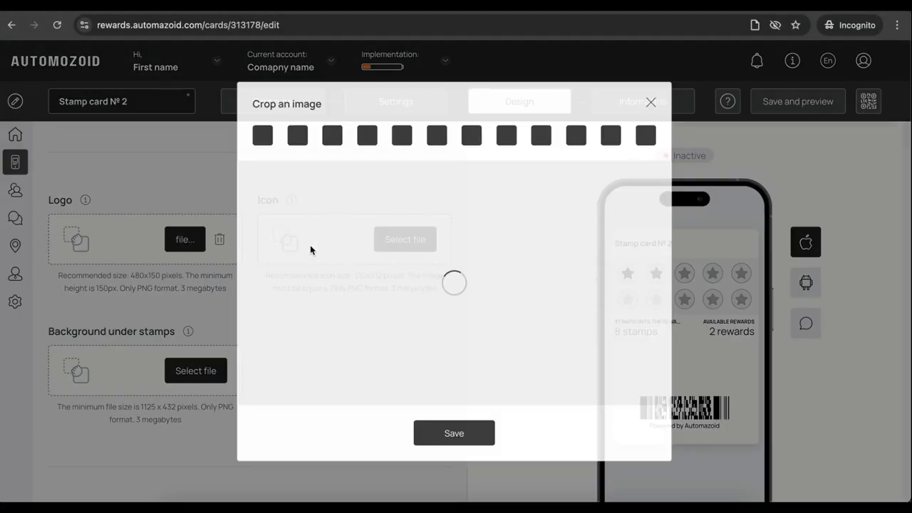
drag(453, 293, 455, 280)
scroll(450, 274, up, 2)
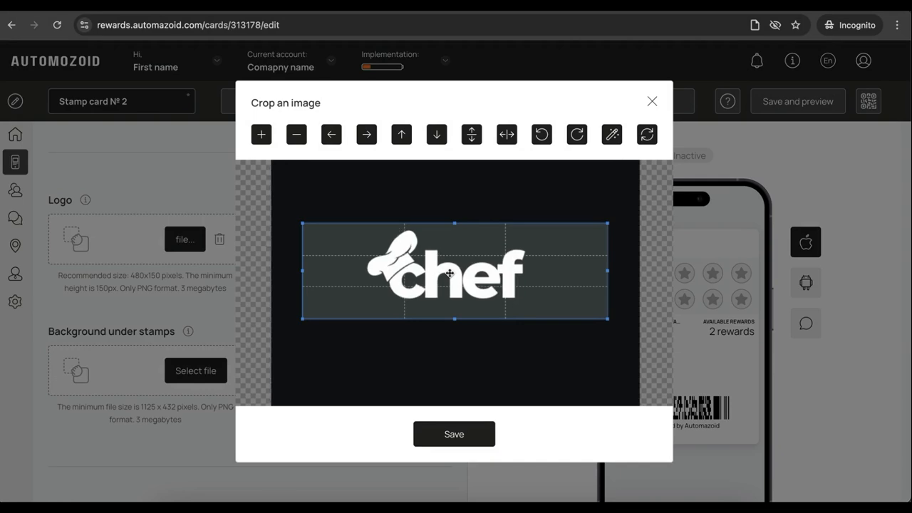
scroll(450, 273, up, 1)
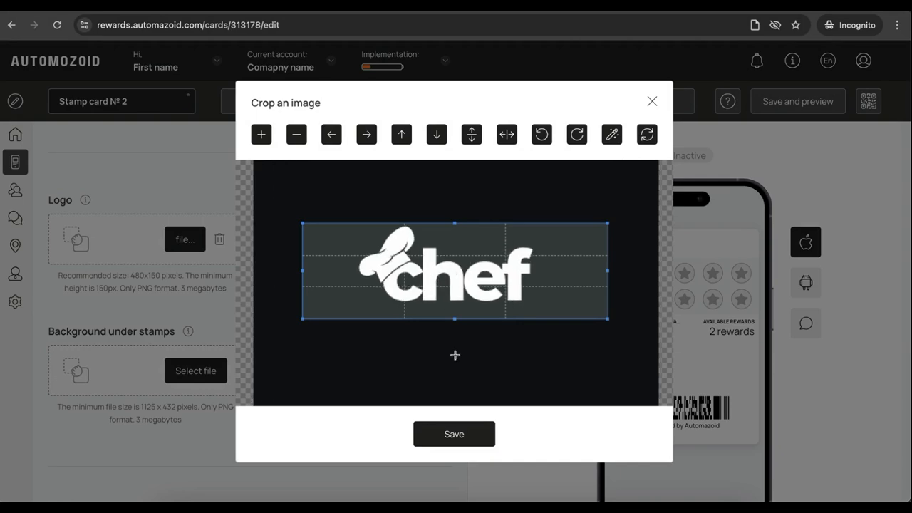
click(464, 438)
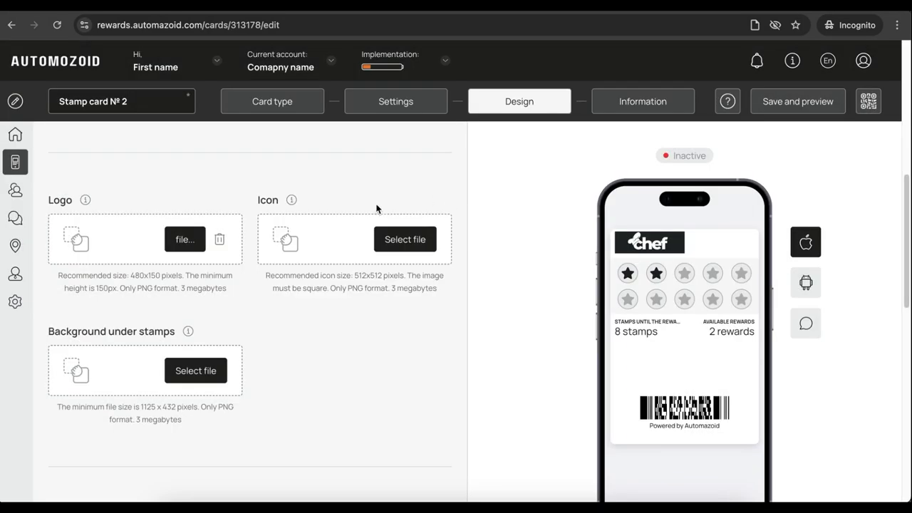
Upload 1 copy 2.png as the card icon and save it with the chef lettering enlarged inside the square crop.
click(394, 242)
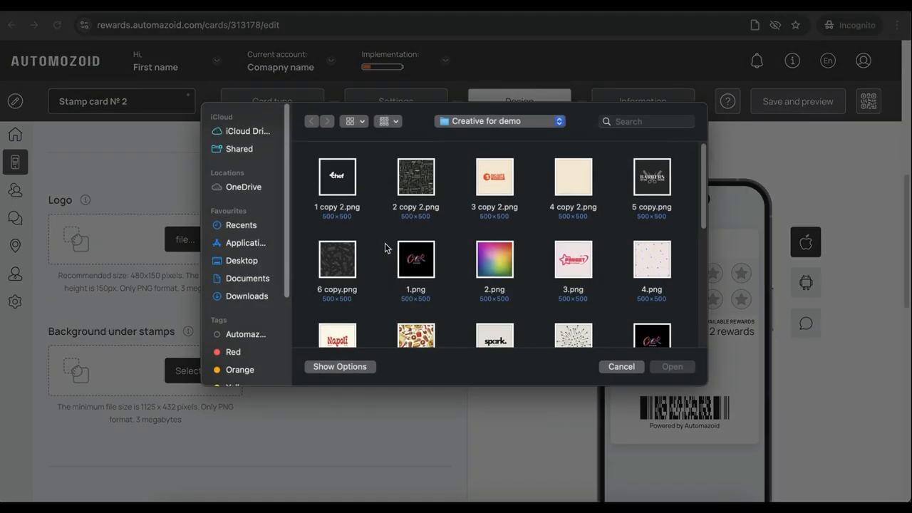
double_click(336, 186)
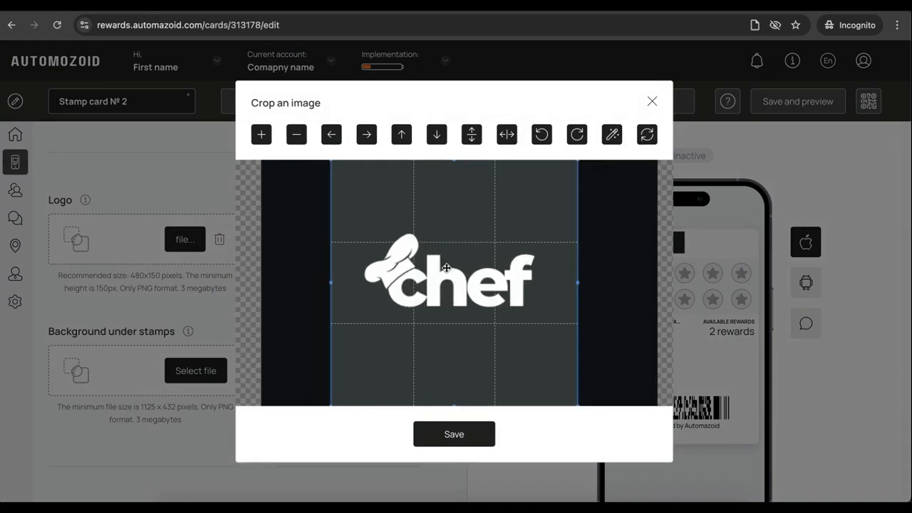
click(451, 434)
Upload 2 copy 2.png as the background under the stamps, keeping the default middle crop.
click(195, 371)
double_click(417, 179)
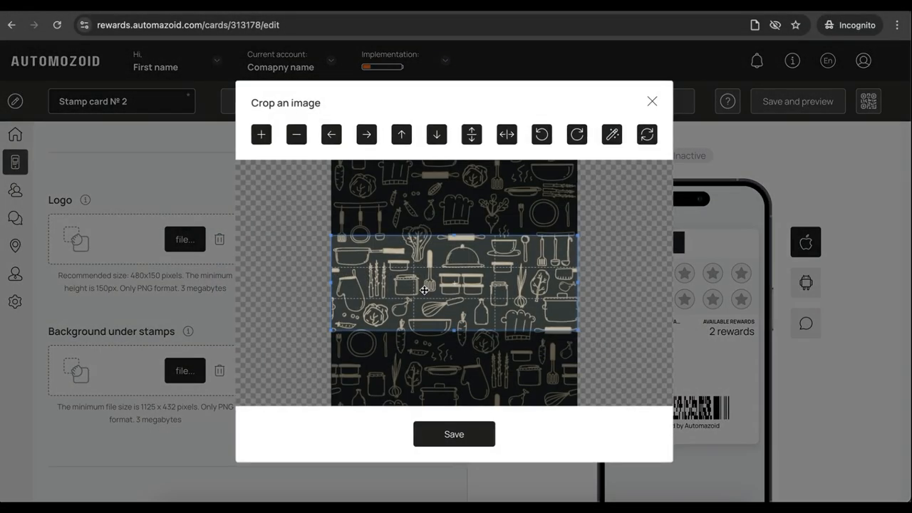
click(459, 436)
Set the card background color to near-black #161313.
scroll(321, 378, down, 5)
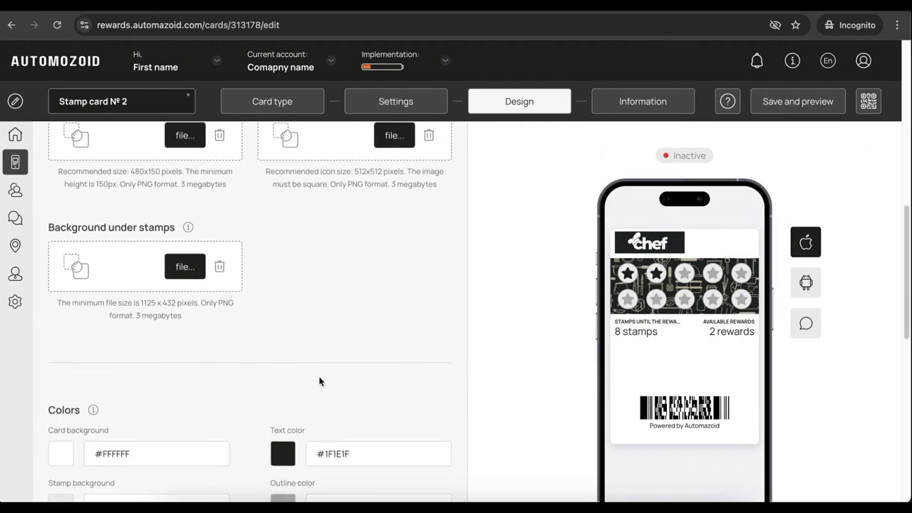
scroll(321, 376, down, 2)
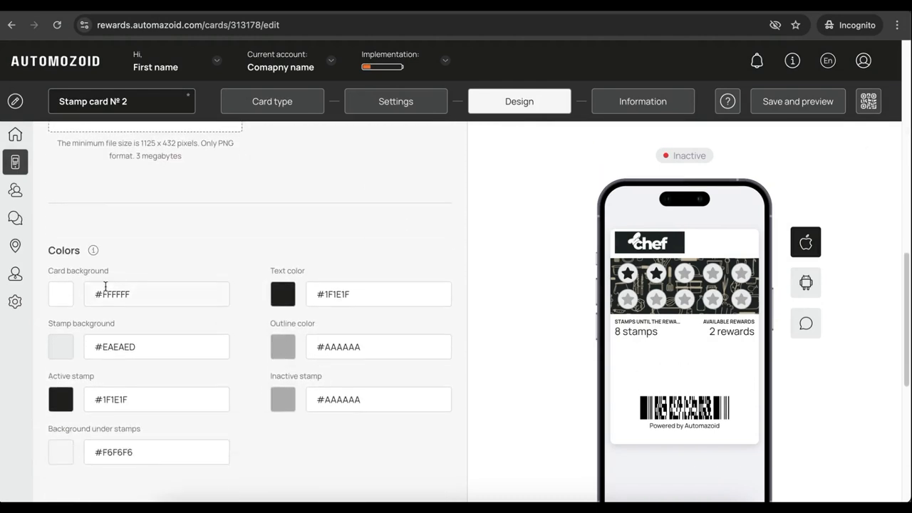
click(65, 302)
click(72, 356)
drag(73, 356, 66, 387)
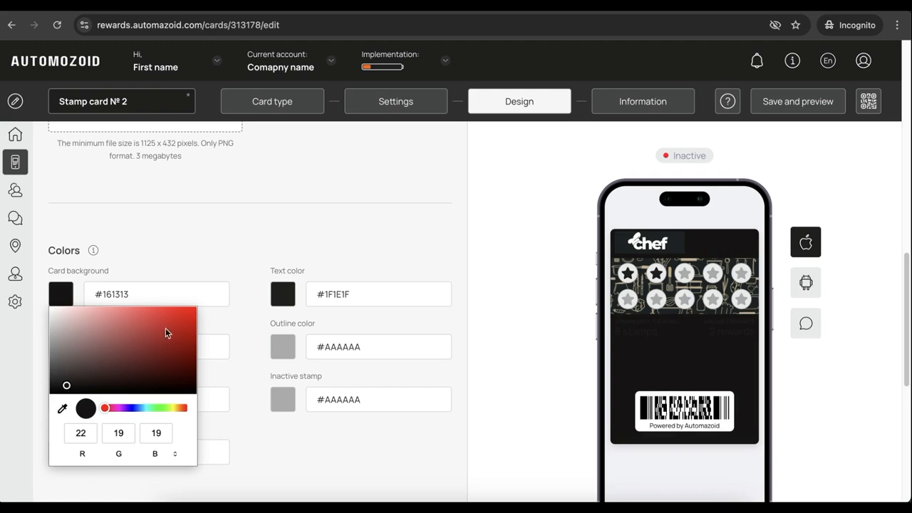
click(193, 253)
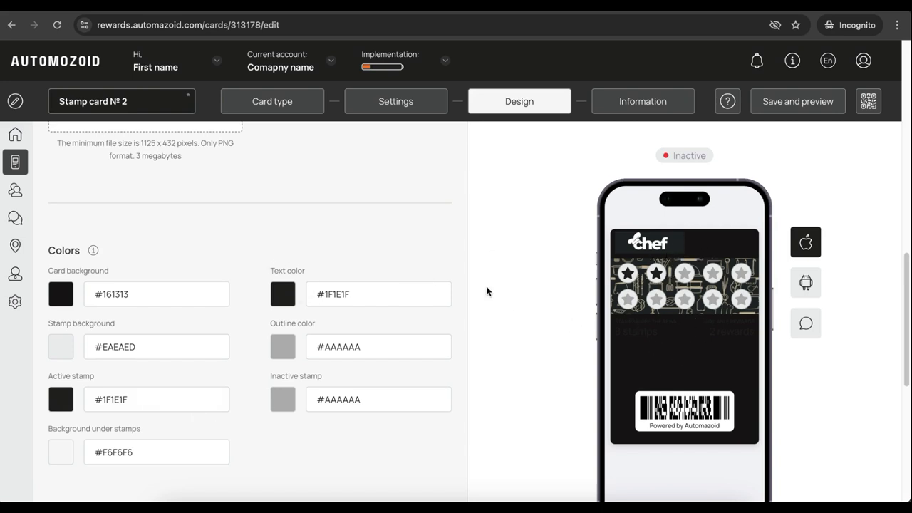
Set the card's text color to white, #ffffff.
scroll(444, 285, down, 1)
scroll(350, 283, down, 3)
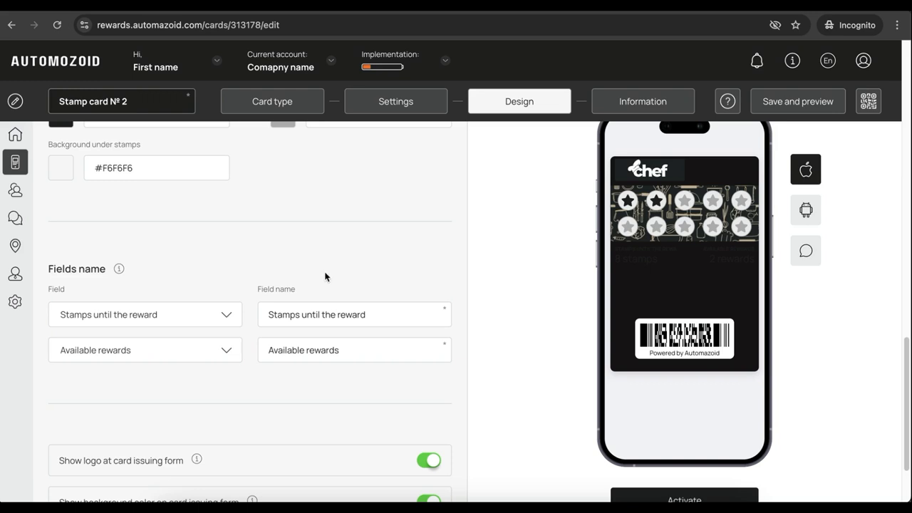
scroll(170, 271, down, 1)
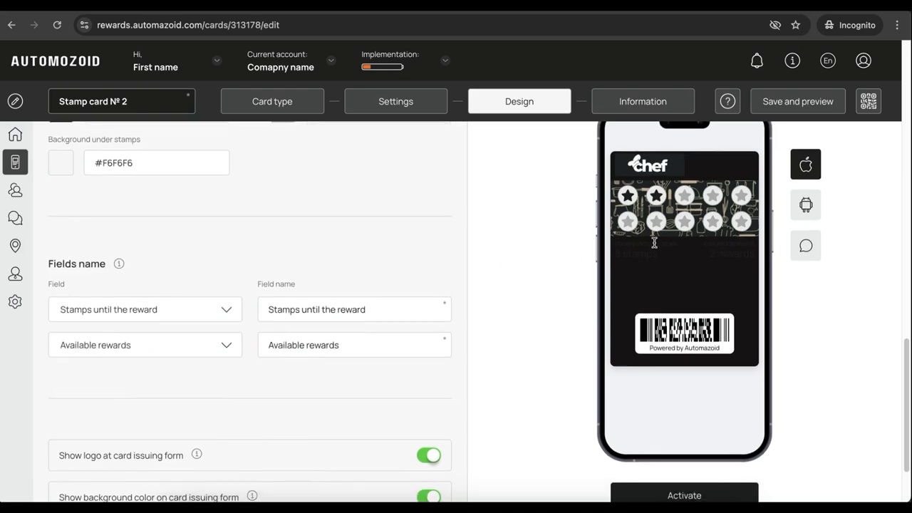
scroll(165, 250, up, 3)
scroll(165, 250, up, 1)
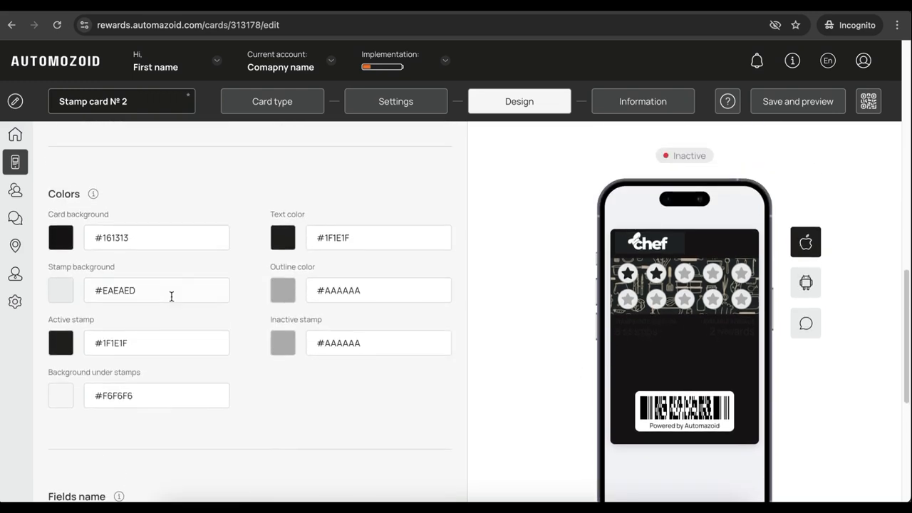
click(278, 243)
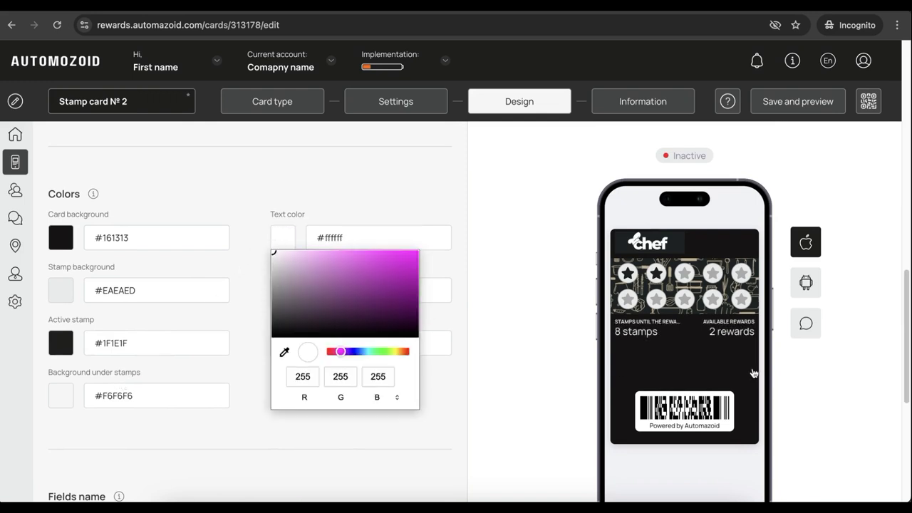
click(447, 413)
Set the first card field to First name and the second one to unused field.
scroll(427, 417, down, 3)
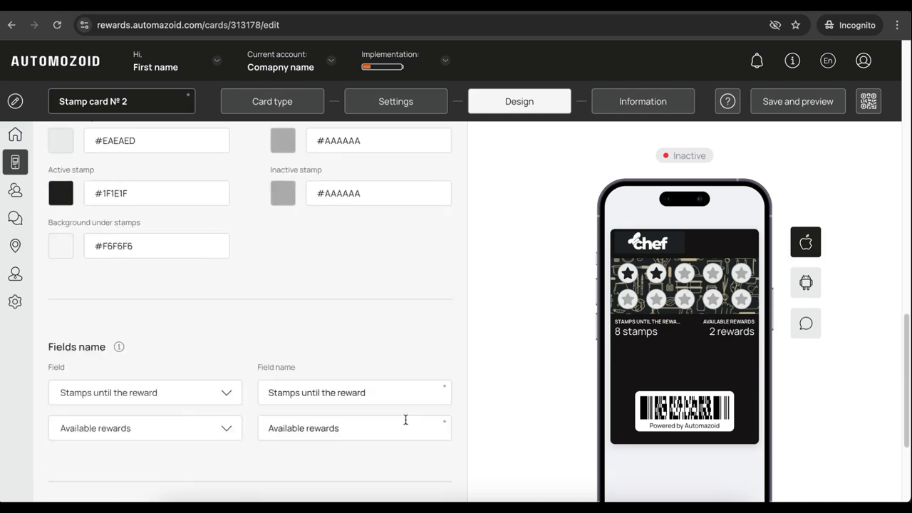
click(110, 329)
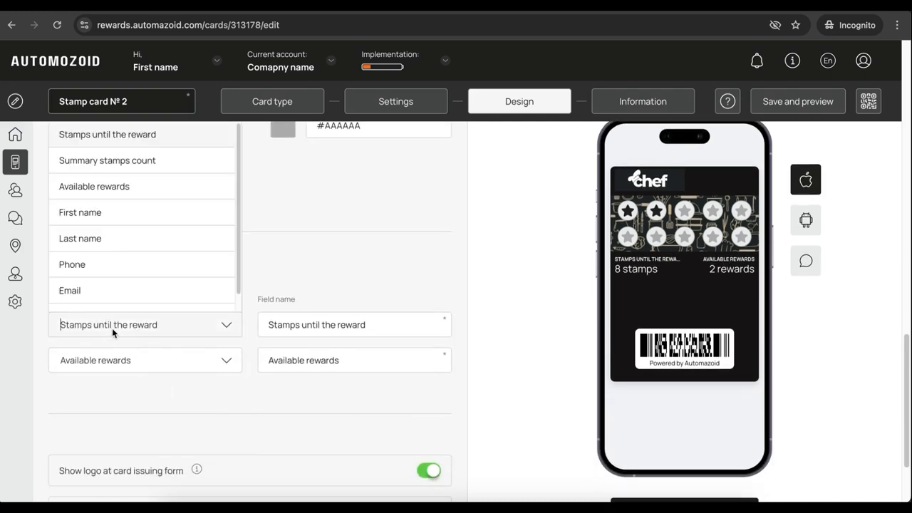
click(112, 215)
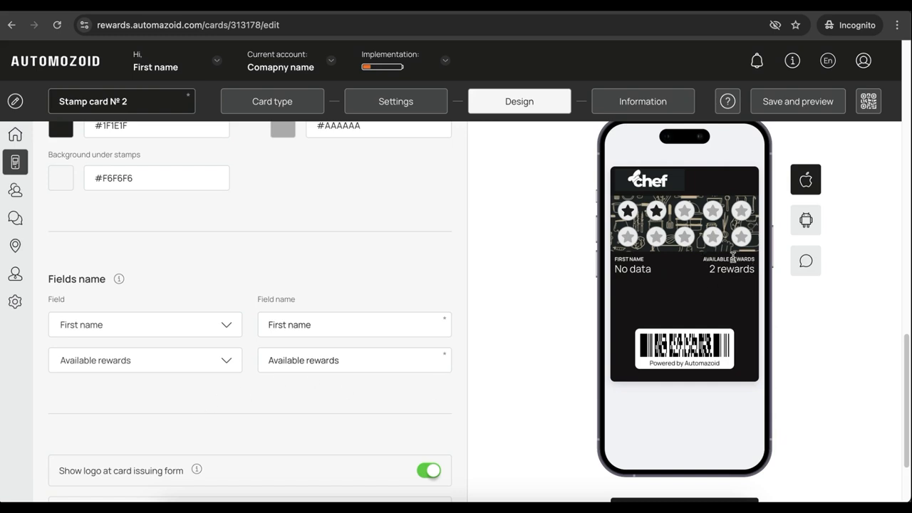
click(171, 360)
scroll(176, 277, down, 1)
scroll(176, 277, up, 1)
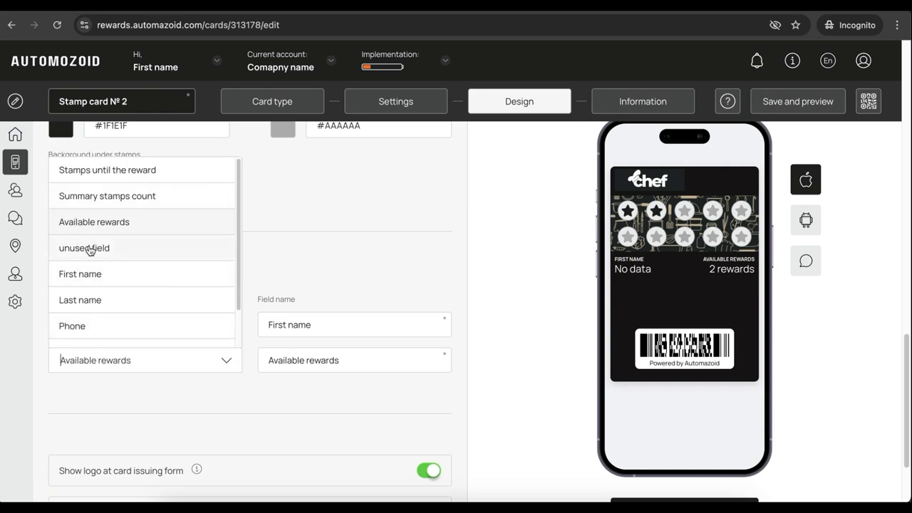
click(89, 248)
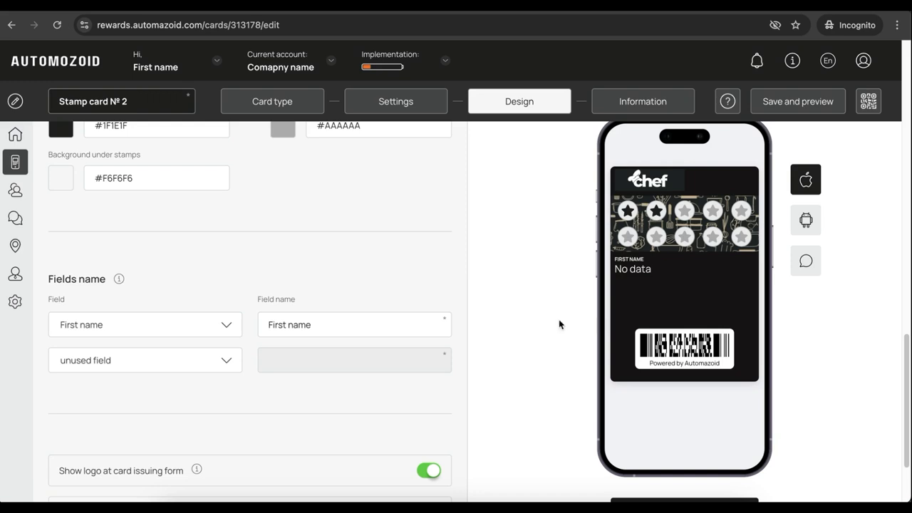
Continue to the card information and set the card description to "Free chips when you purchase 10 burgers".
scroll(359, 296, down, 2)
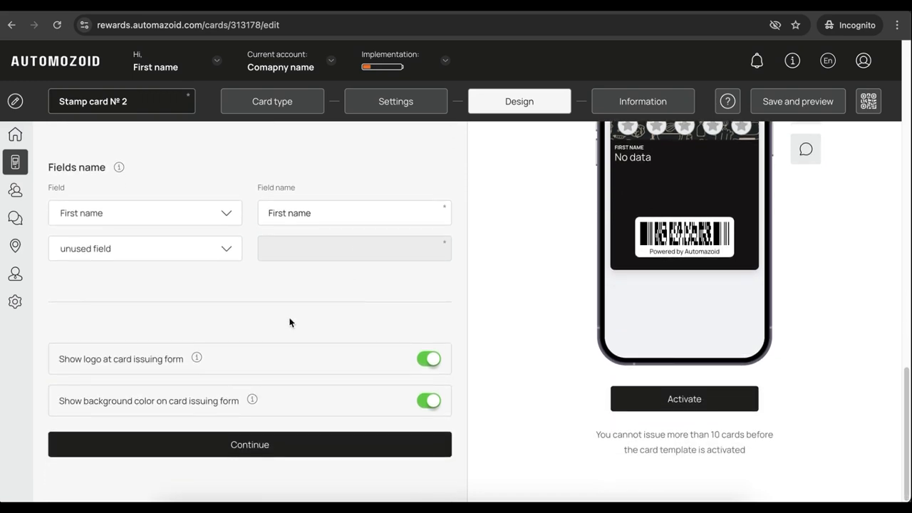
click(244, 444)
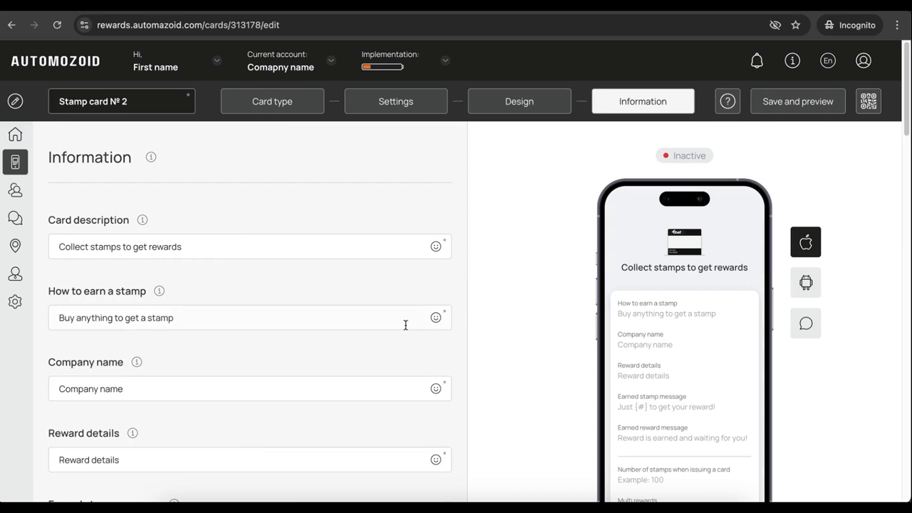
scroll(382, 325, down, 1)
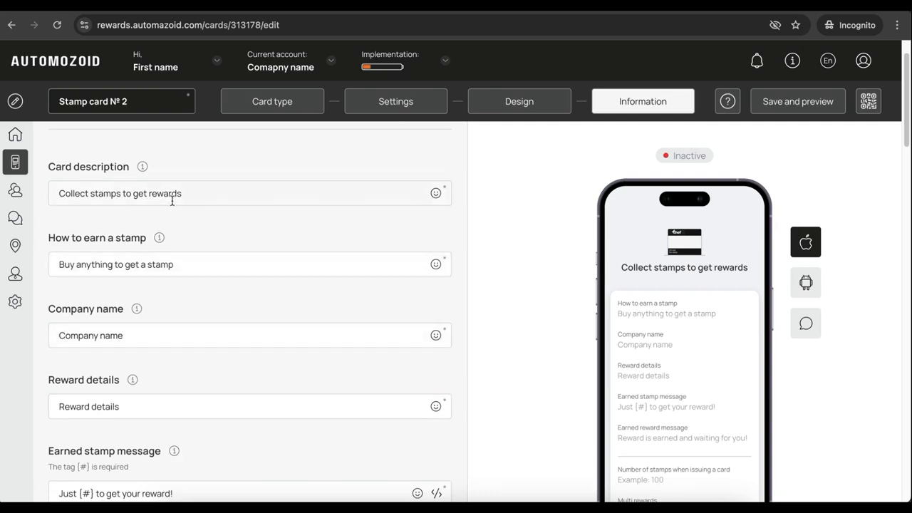
drag(223, 194, 56, 193)
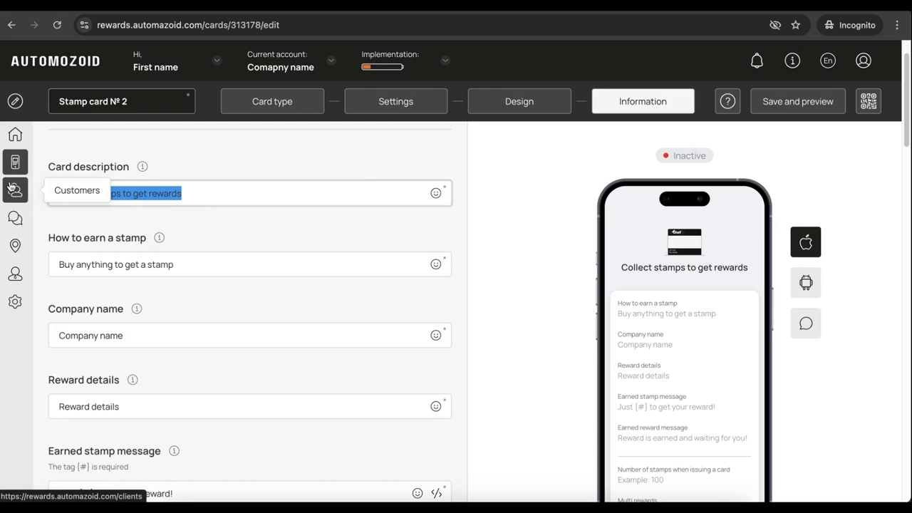
text(Free)
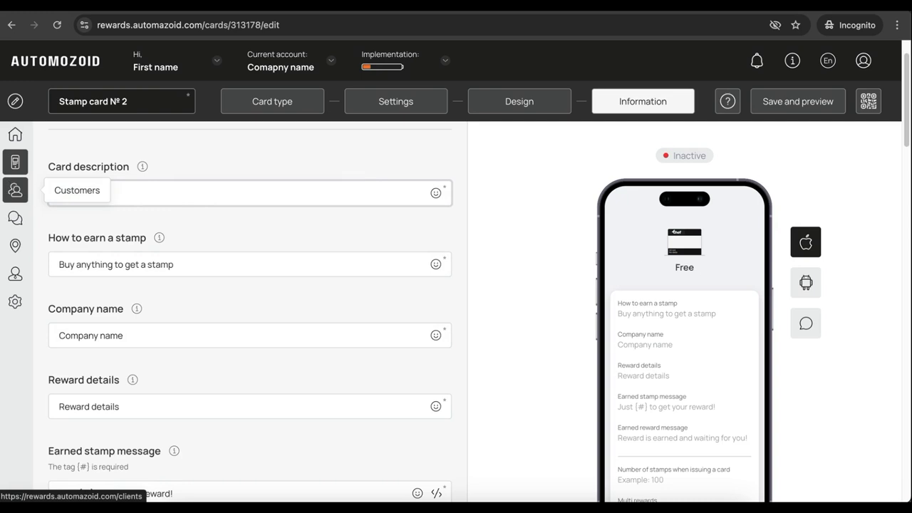
text( chips when you purchase 10 )
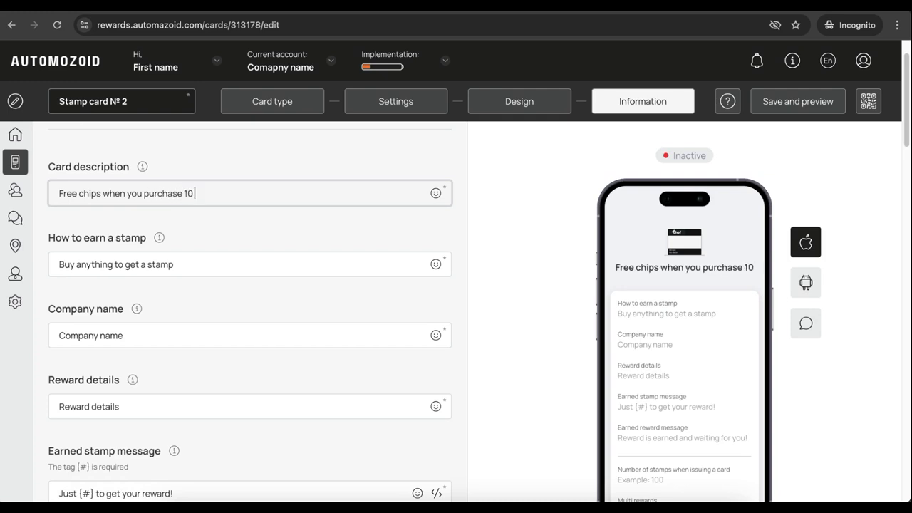
text(burgers)
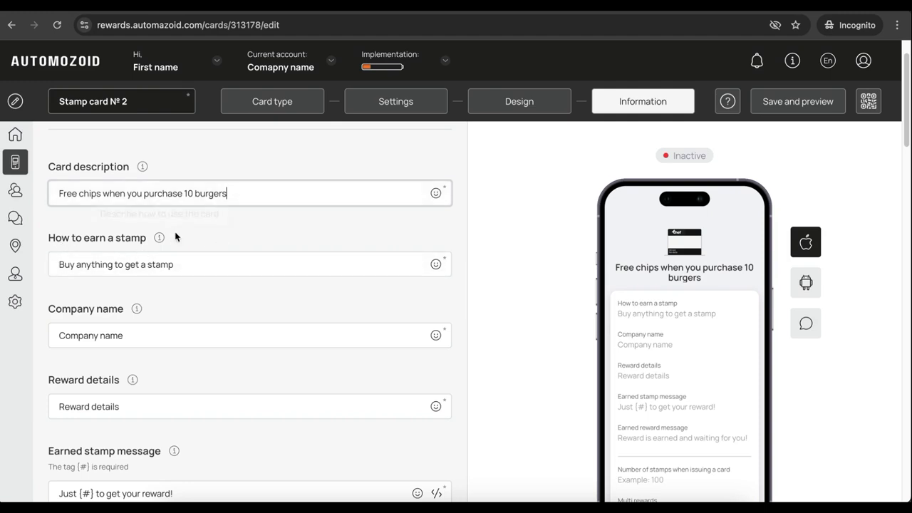
Change the text on how to earn a stamp to "Buy a burger".
scroll(183, 249, down, 2)
scroll(188, 257, up, 2)
drag(163, 266, 16, 272)
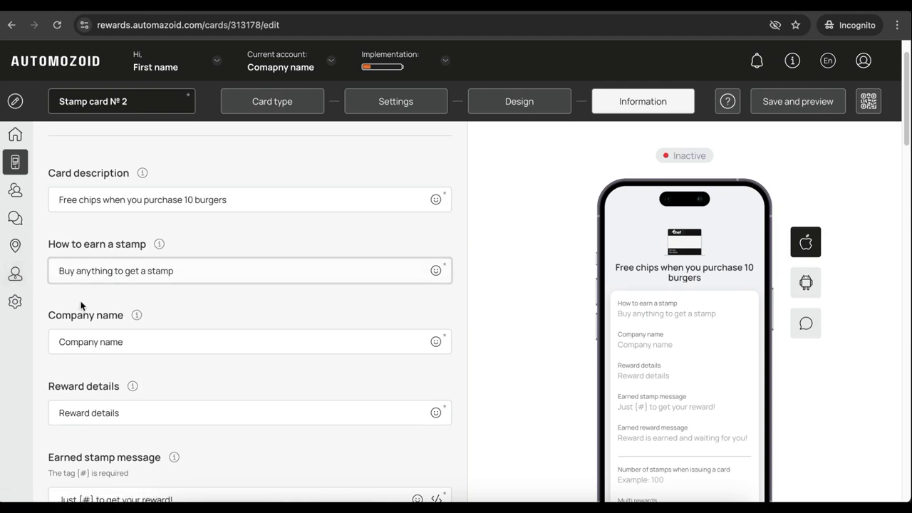
drag(78, 273, 311, 275)
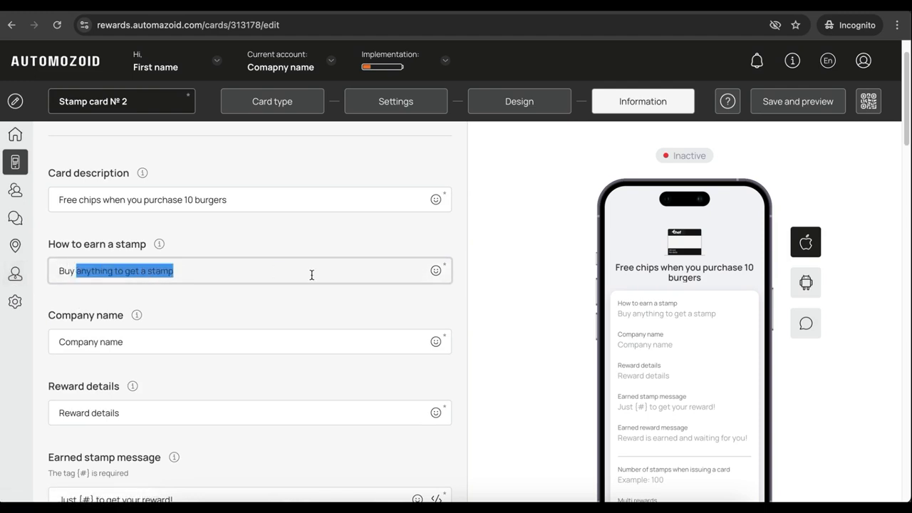
text(a burger)
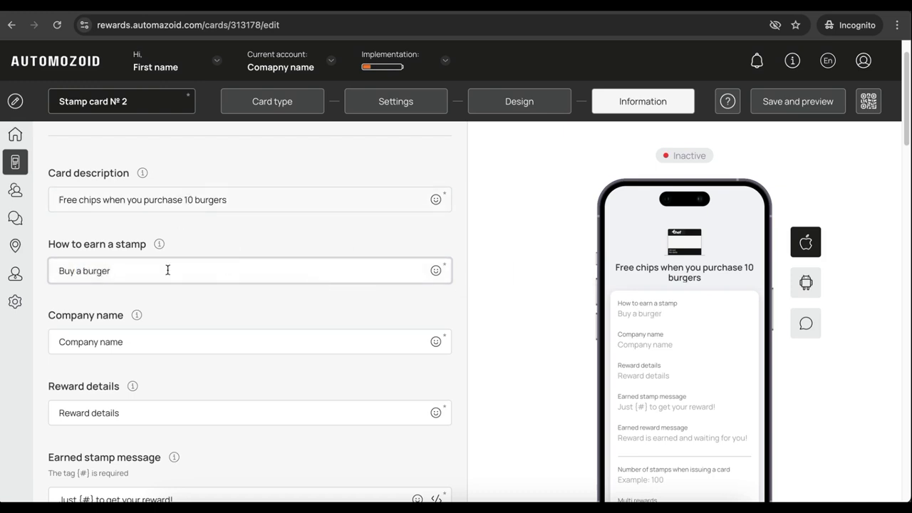
Set the reward details to "Free chips + drink".
scroll(155, 314, down, 1)
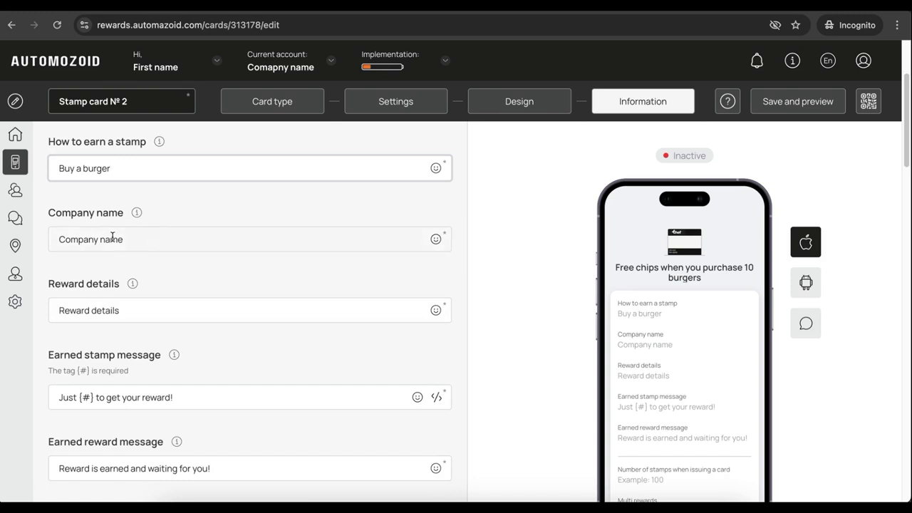
scroll(149, 297, down, 1)
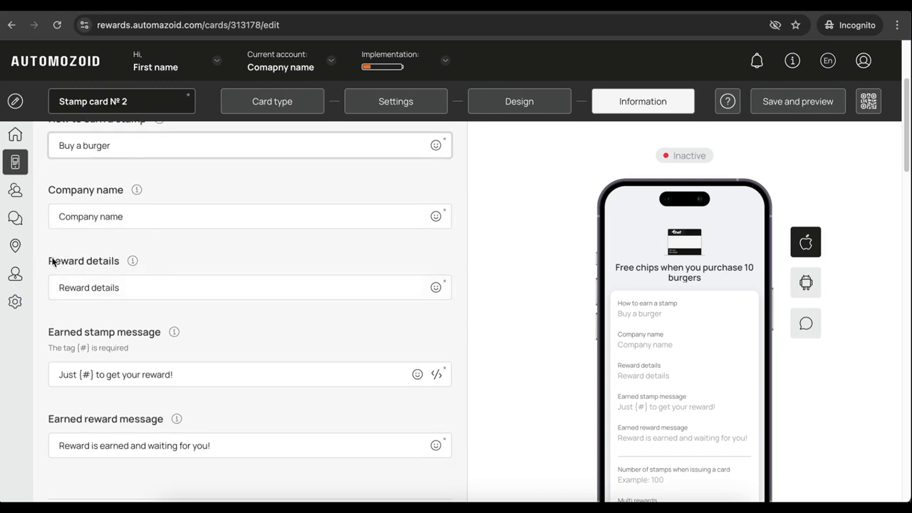
click(141, 287)
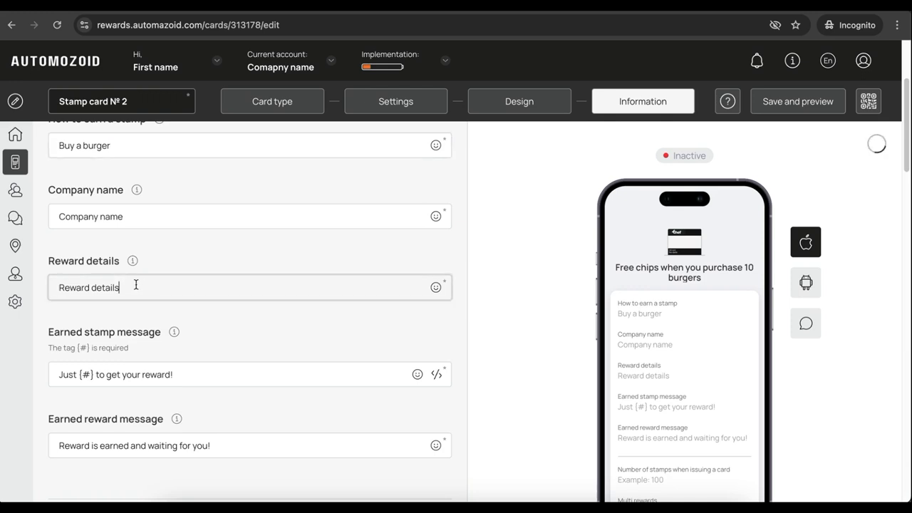
key(ctrl+a)
text(Free chips)
scroll(157, 248, up, 1)
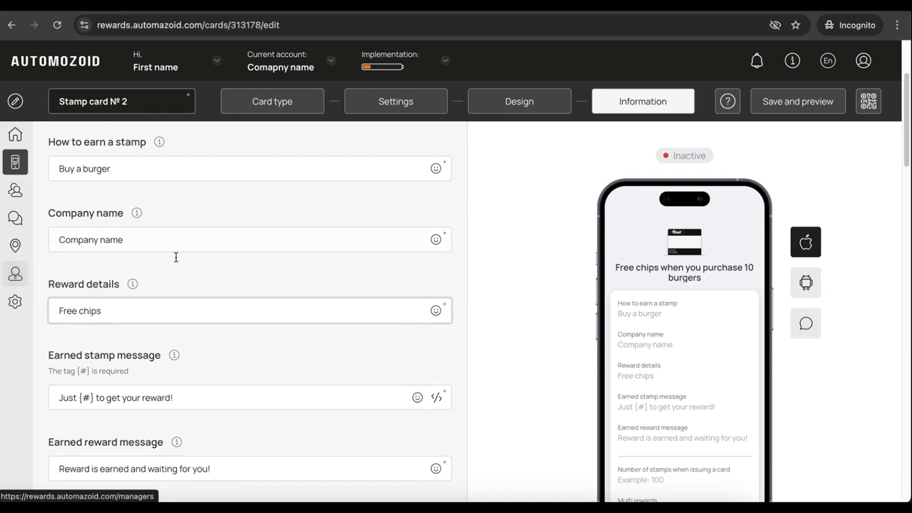
text(+ drink)
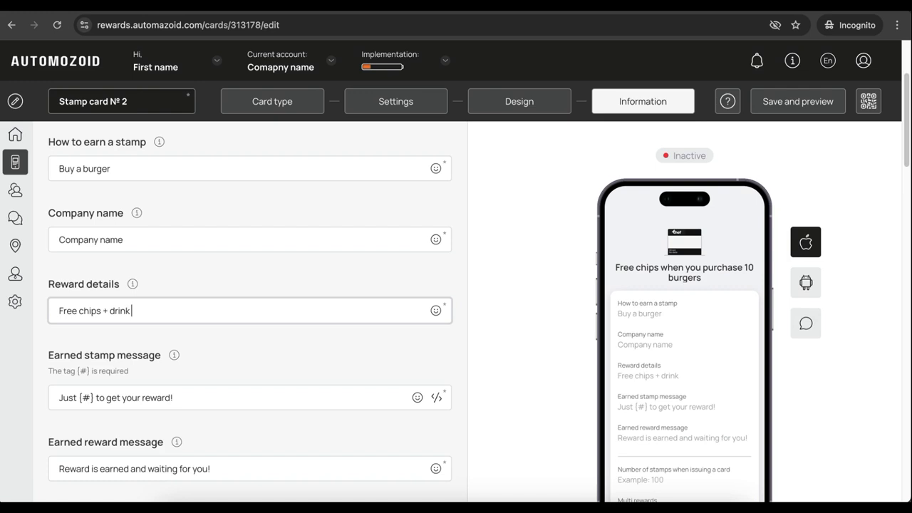
Replace the earned reward message with "Free chips on your next visit!".
scroll(227, 289, down, 2)
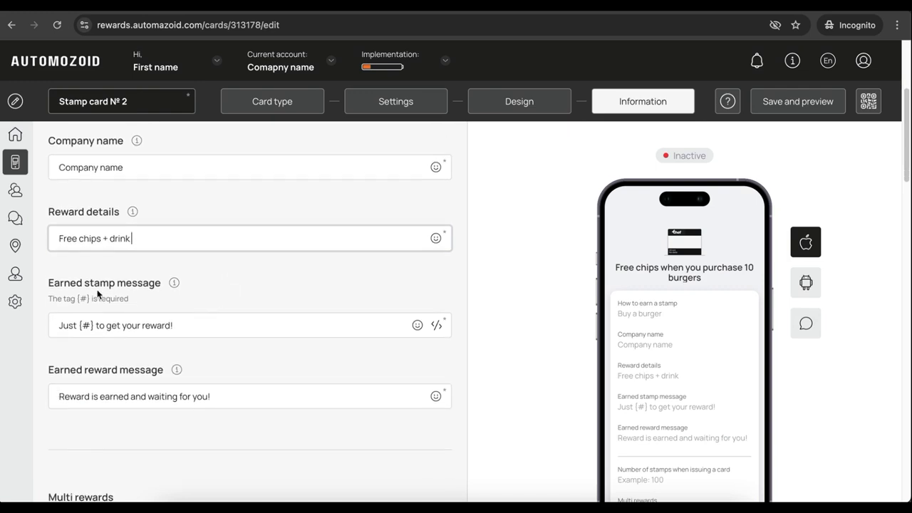
scroll(62, 297, down, 1)
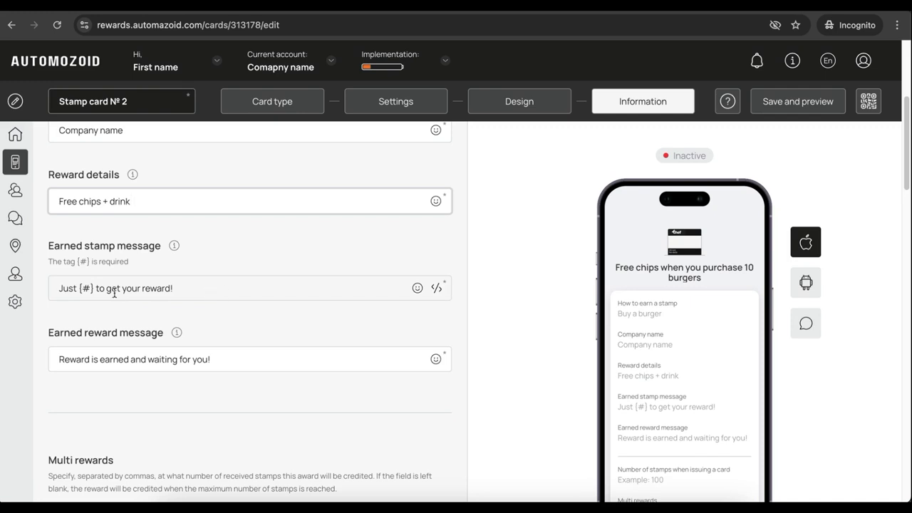
scroll(270, 334, down, 2)
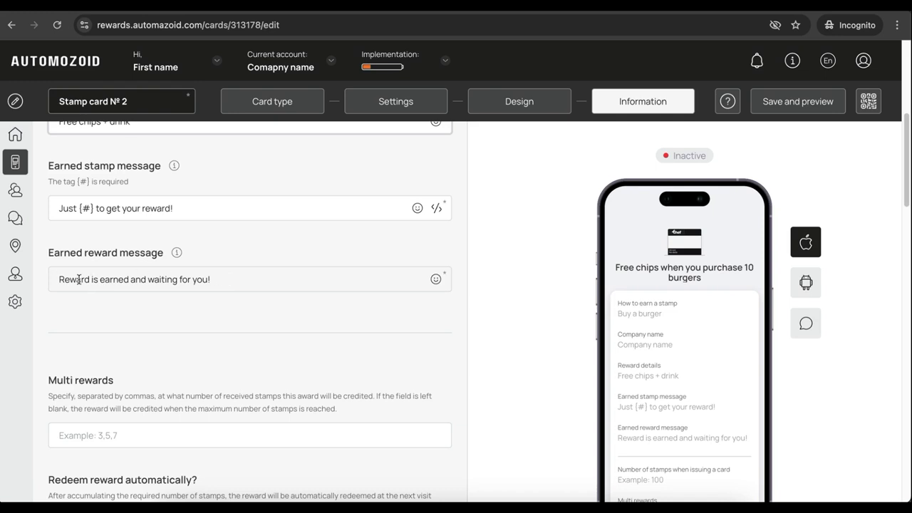
drag(60, 279, 321, 311)
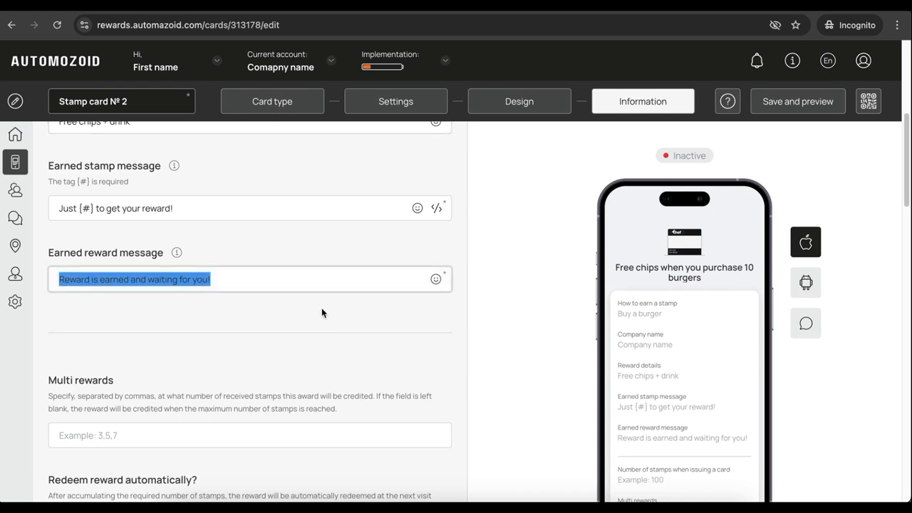
text(Free c)
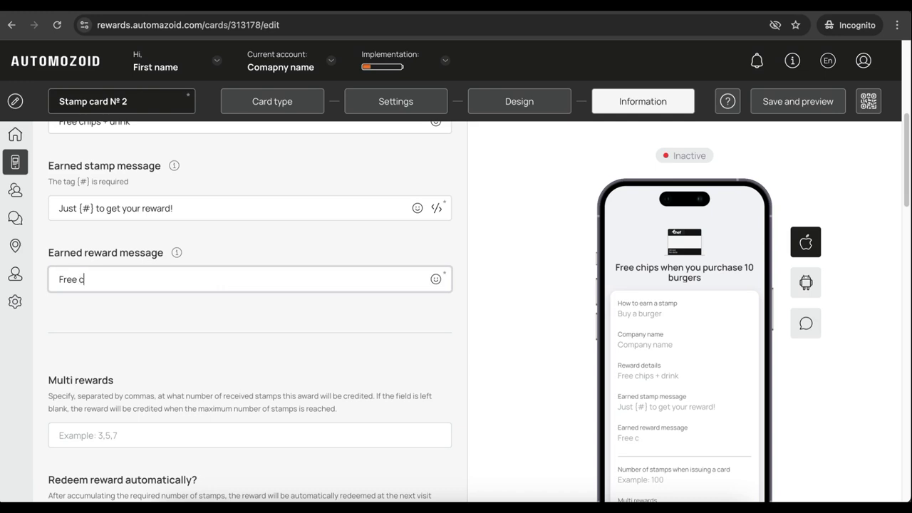
text(hips on you)
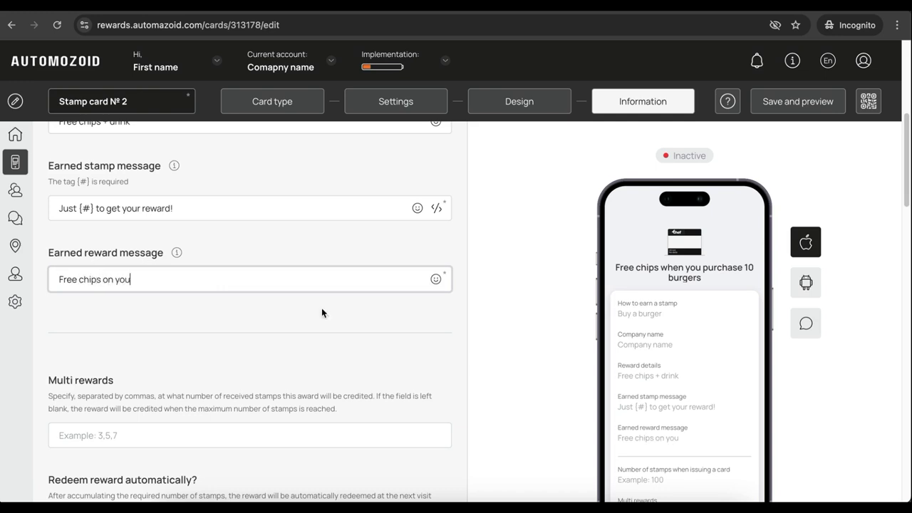
text(r next visit!)
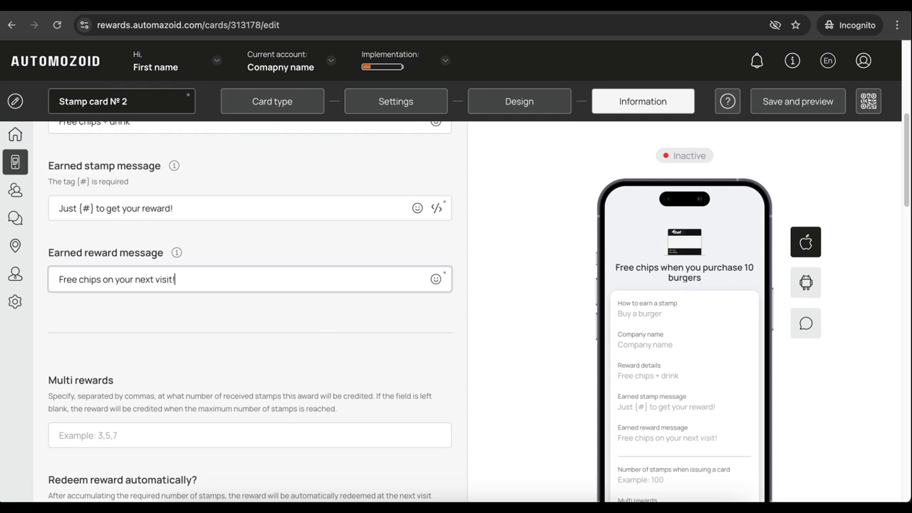
Review the multi rewards, automatic reward redemption and referral program settings of the card.
scroll(314, 314, down, 2)
click(185, 340)
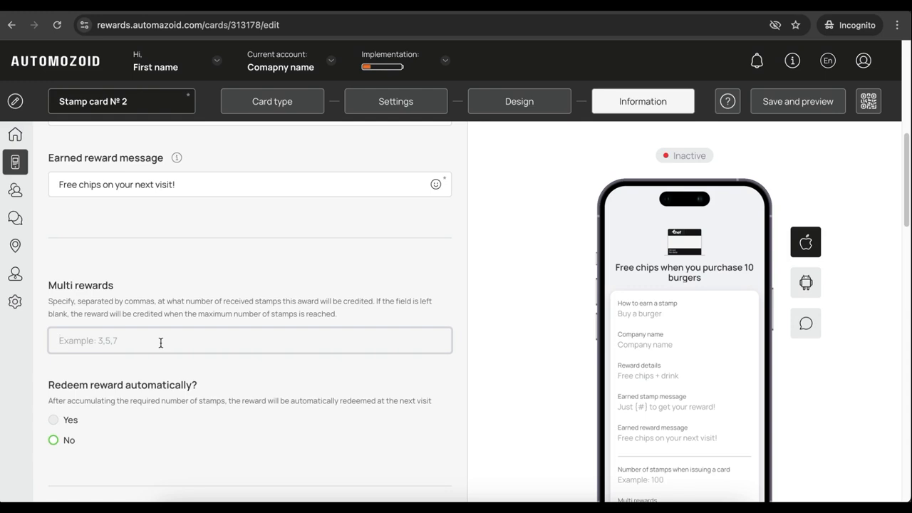
scroll(160, 342, down, 1)
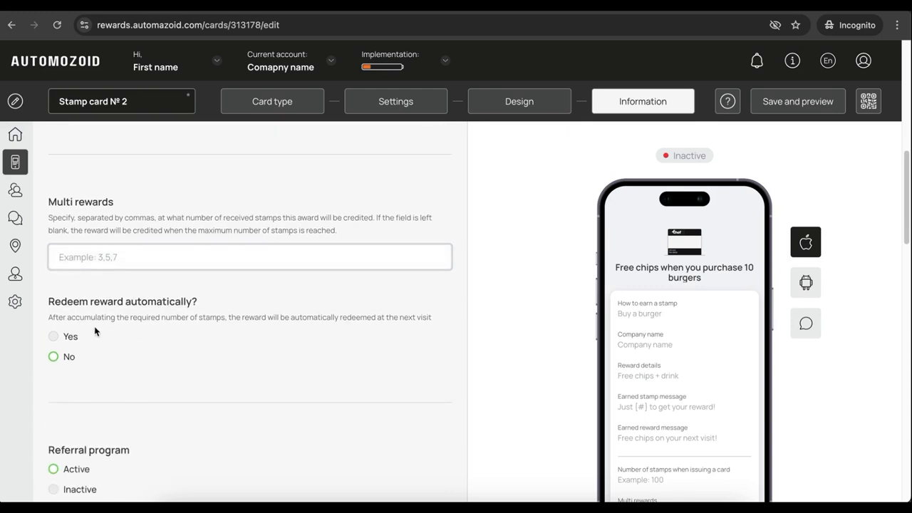
scroll(91, 332, down, 1)
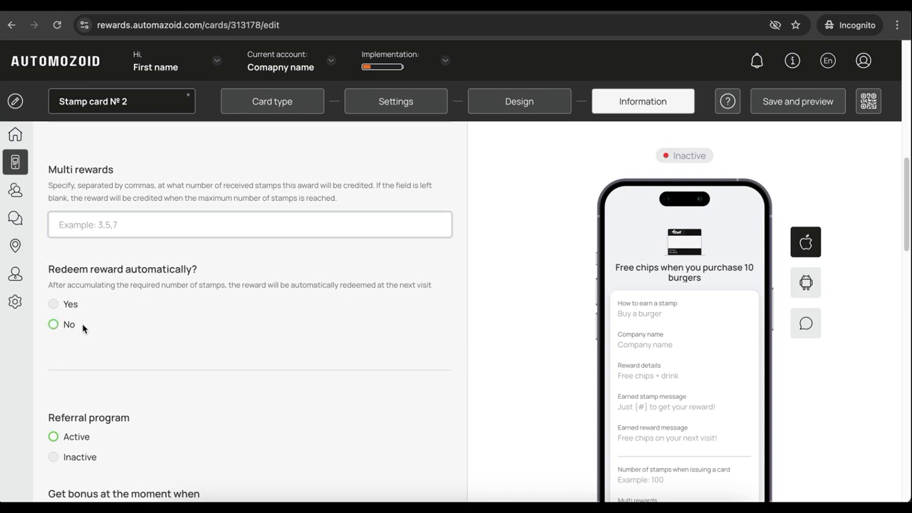
scroll(90, 322, down, 5)
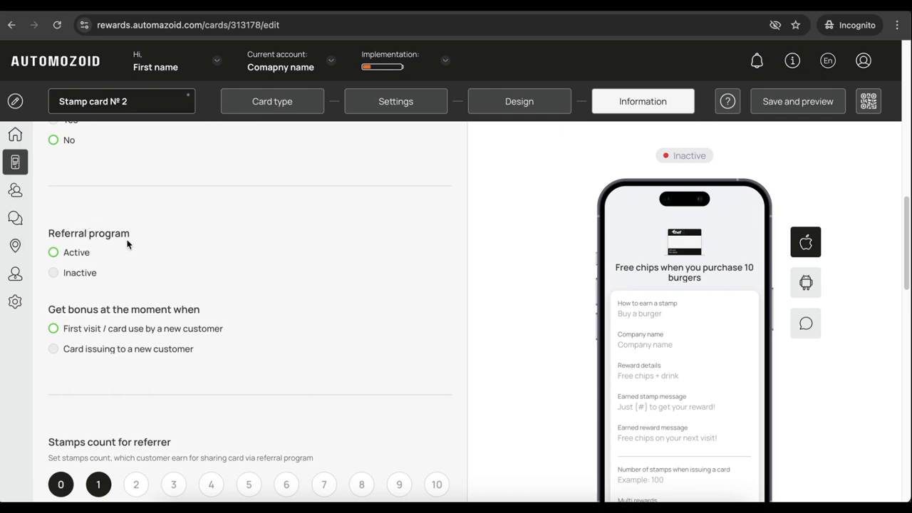
scroll(128, 242, down, 1)
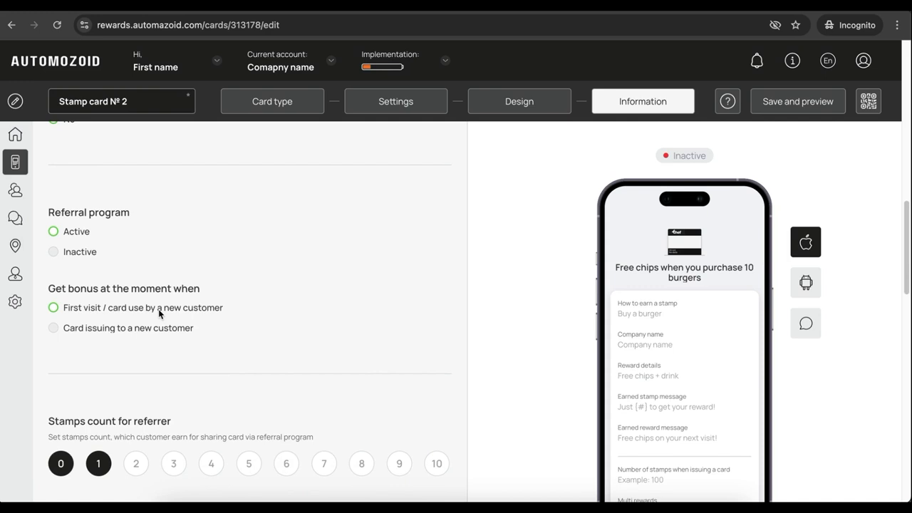
scroll(159, 314, down, 1)
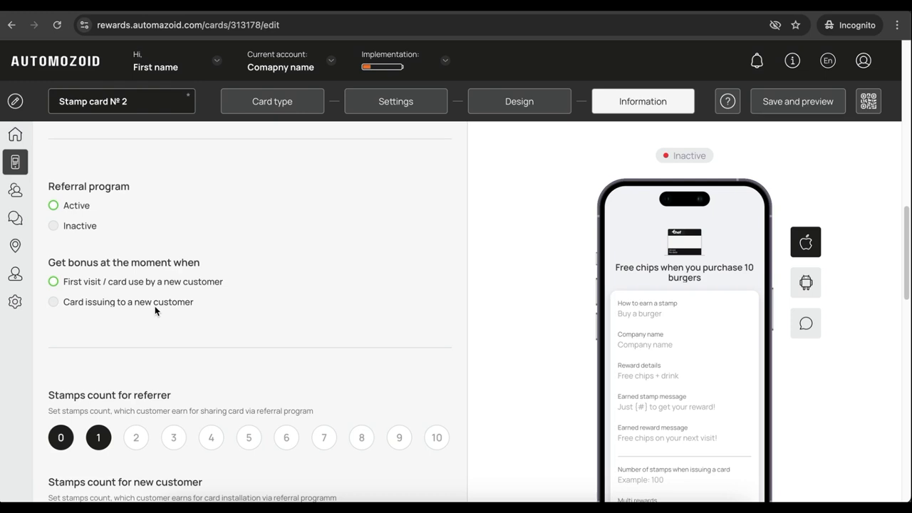
scroll(181, 304, down, 3)
scroll(181, 304, up, 1)
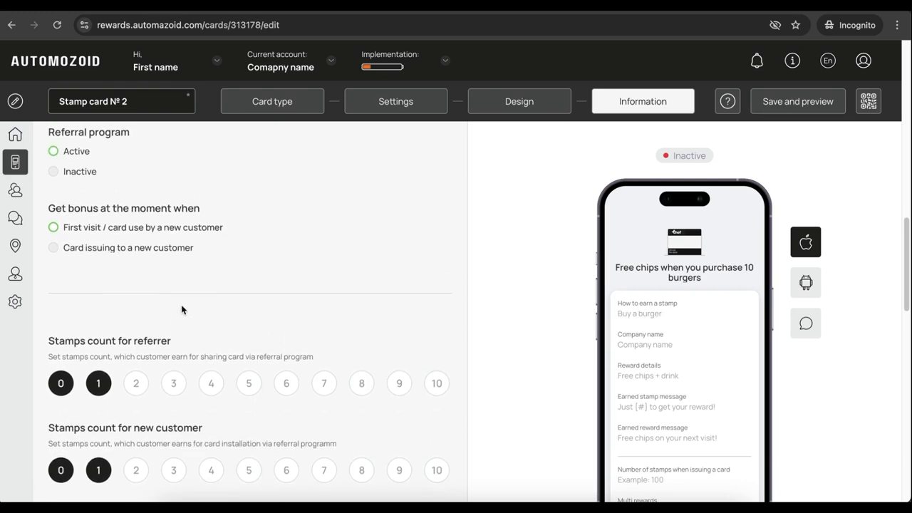
scroll(181, 309, up, 1)
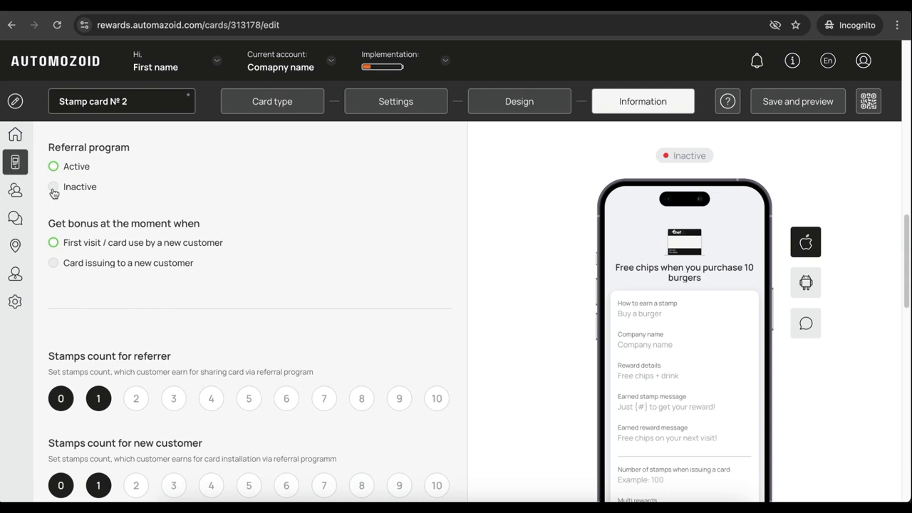
Switch the referral program to Inactive and back to Active, and the bonus moment to card issuing and back to first visit.
click(52, 189)
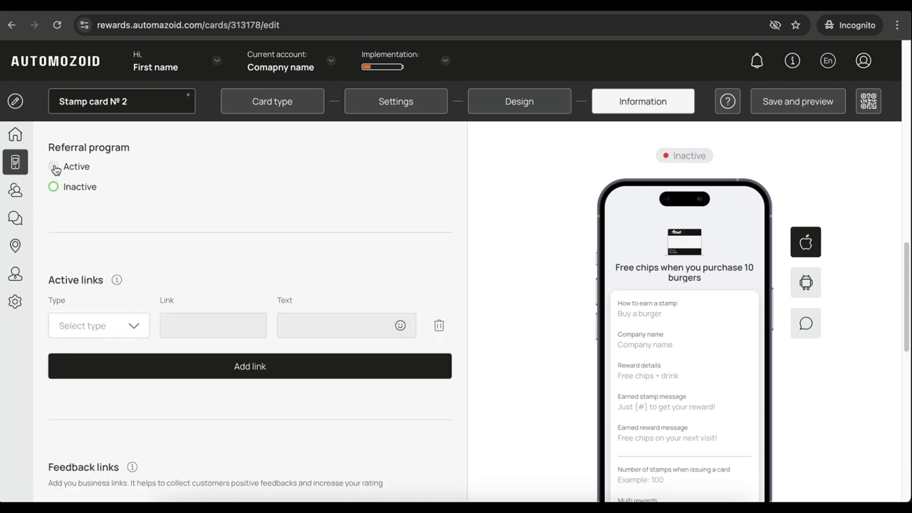
click(55, 168)
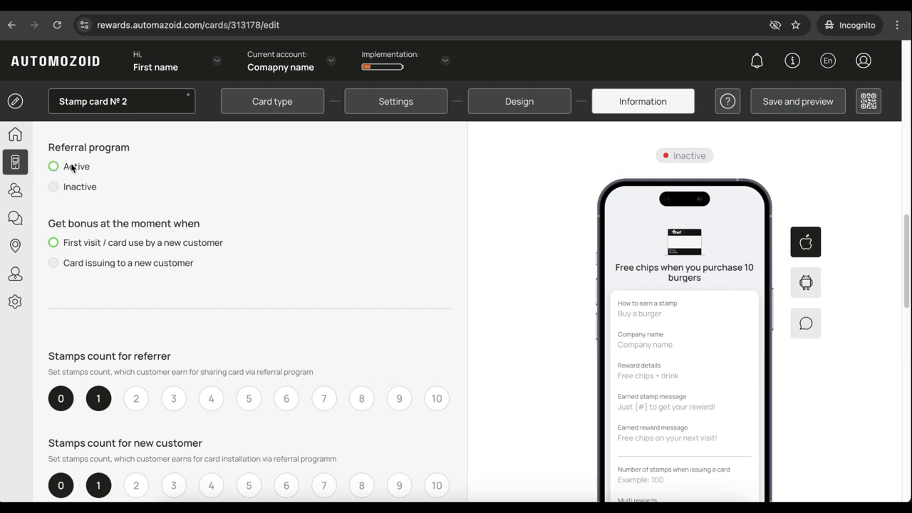
scroll(150, 225, down, 1)
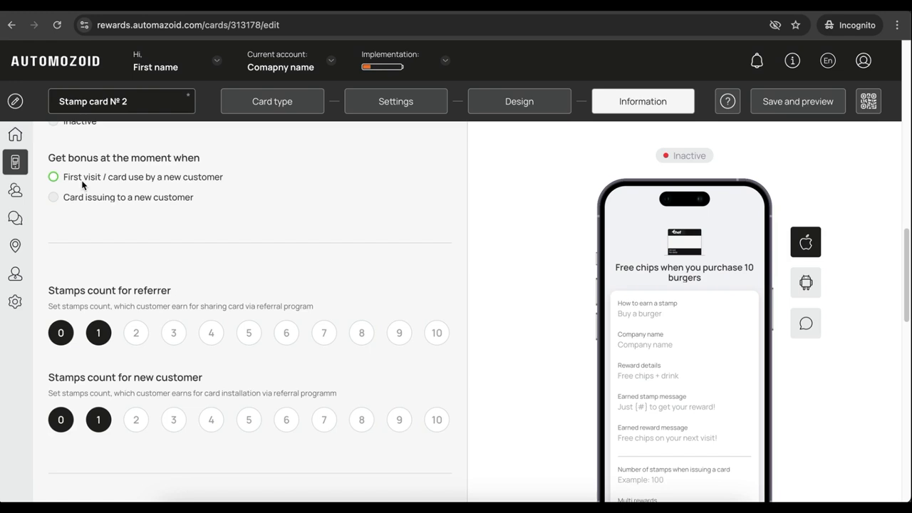
click(54, 199)
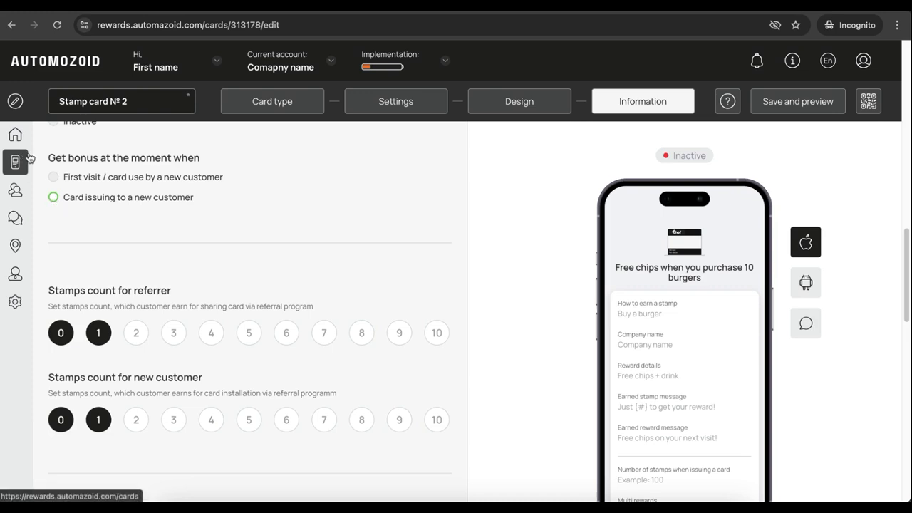
click(53, 178)
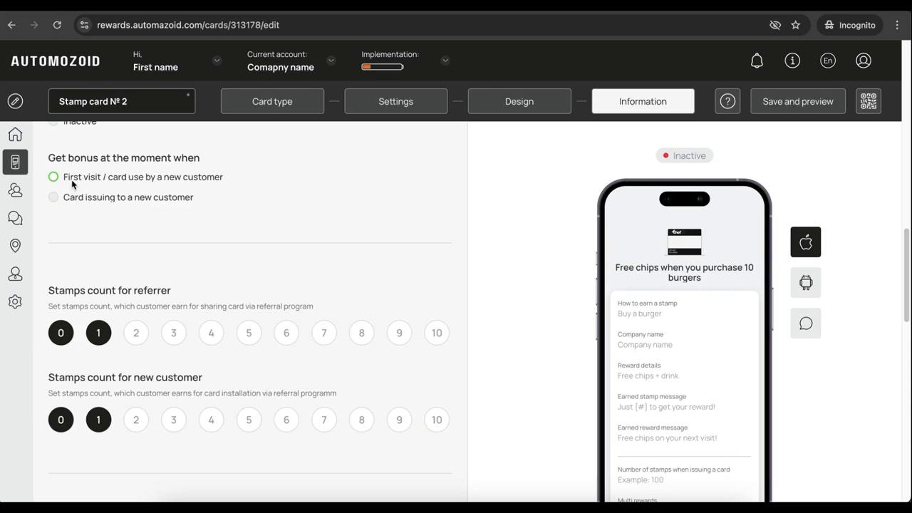
Try 5 stamps for both the referrer and the new customer, and return both counts to 1.
scroll(72, 184, down, 1)
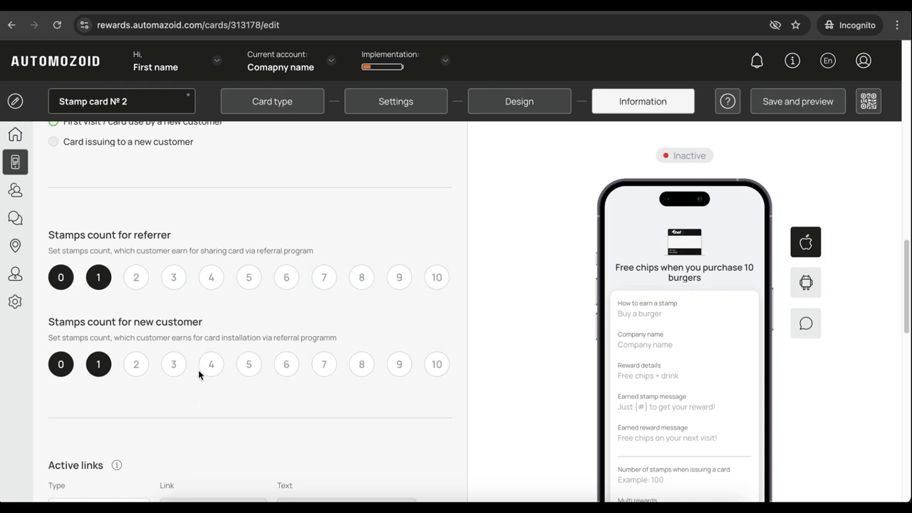
click(256, 281)
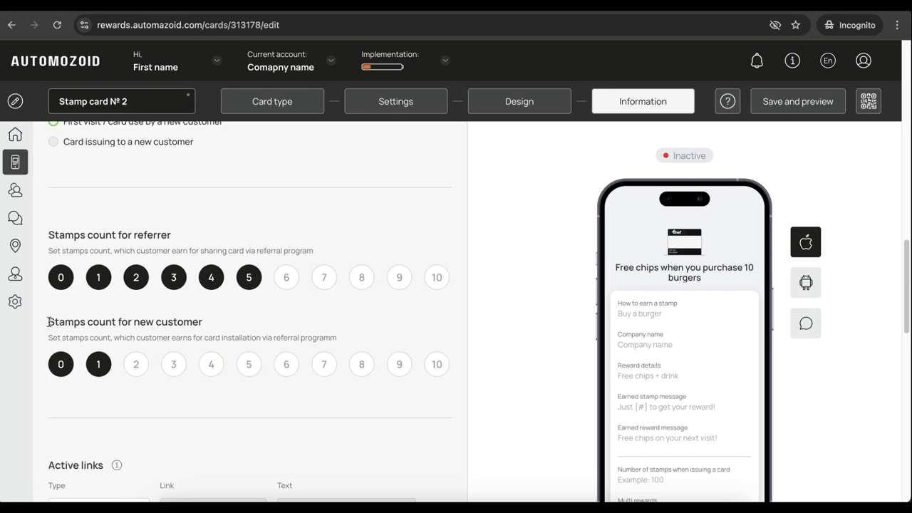
click(248, 364)
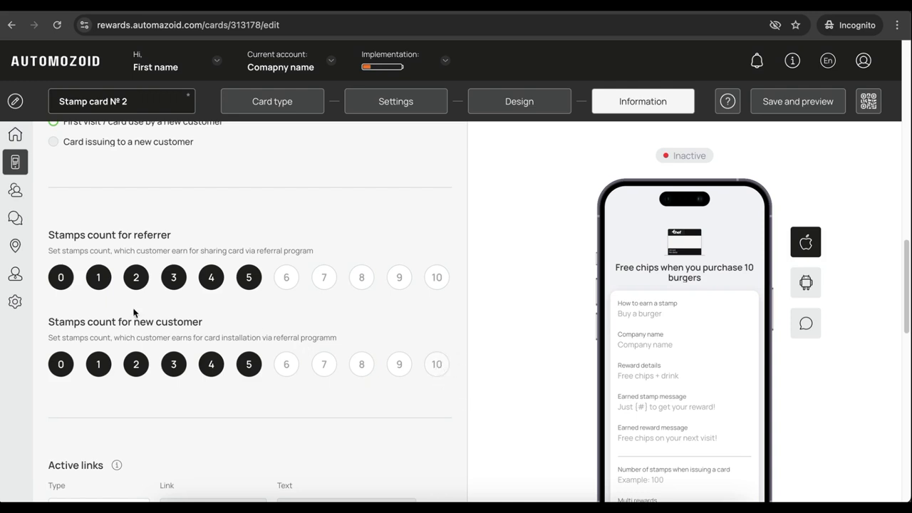
click(98, 278)
click(98, 364)
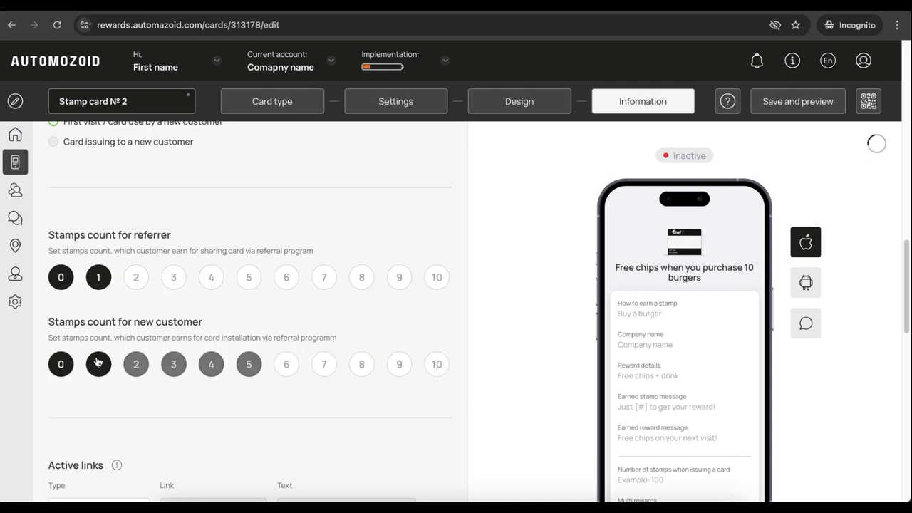
Try the Phone, Email and Address types for the active link.
scroll(272, 352, down, 3)
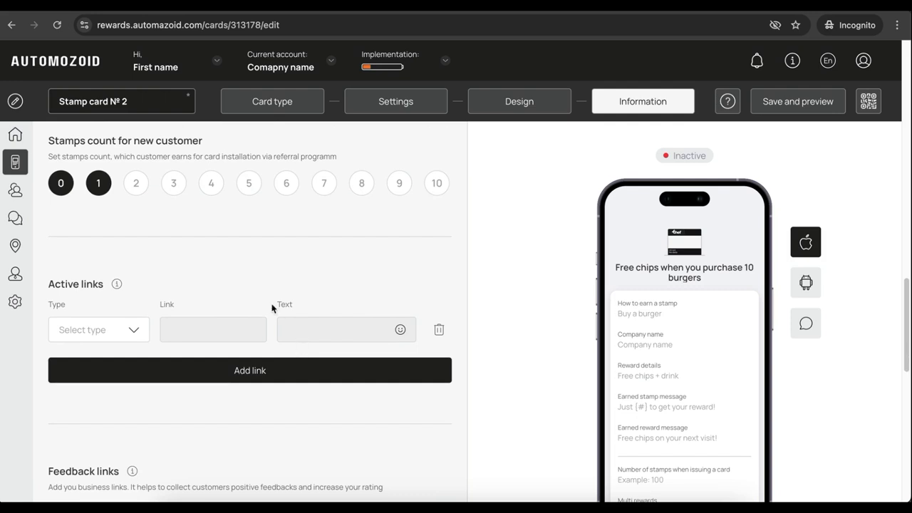
scroll(100, 323, down, 1)
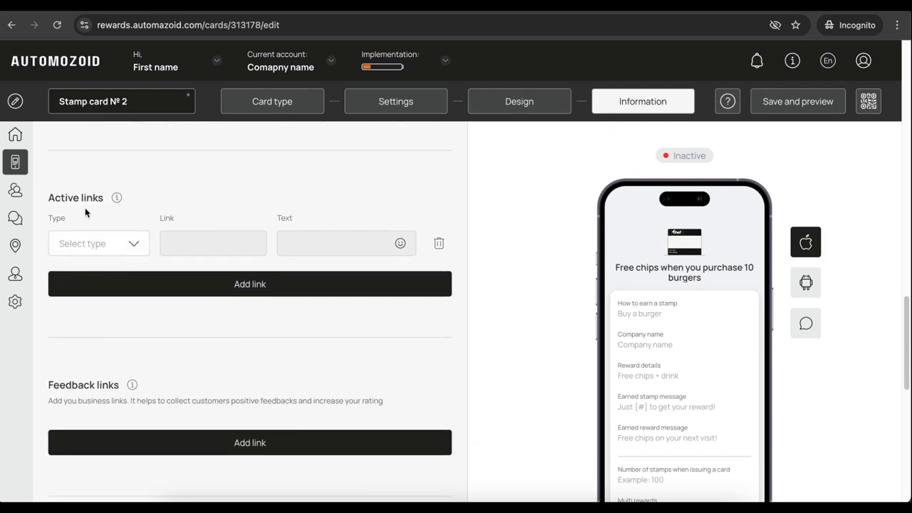
click(98, 243)
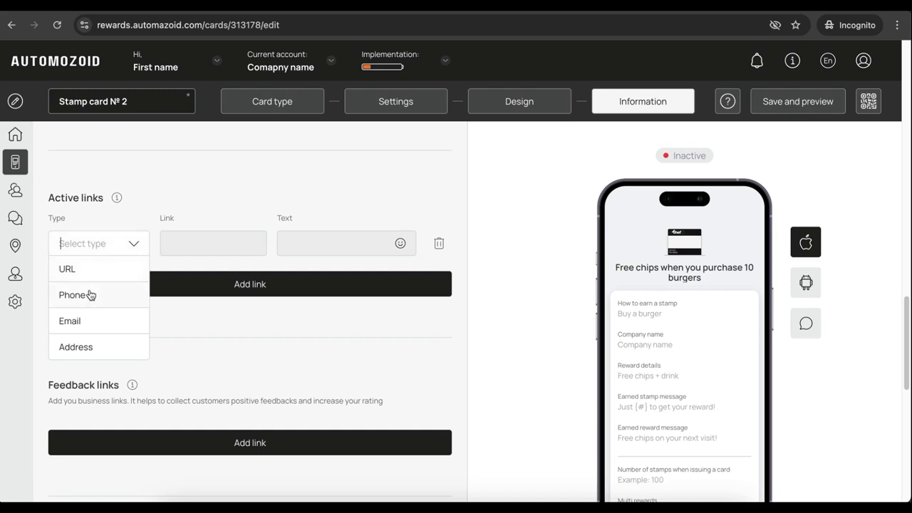
click(90, 294)
click(132, 246)
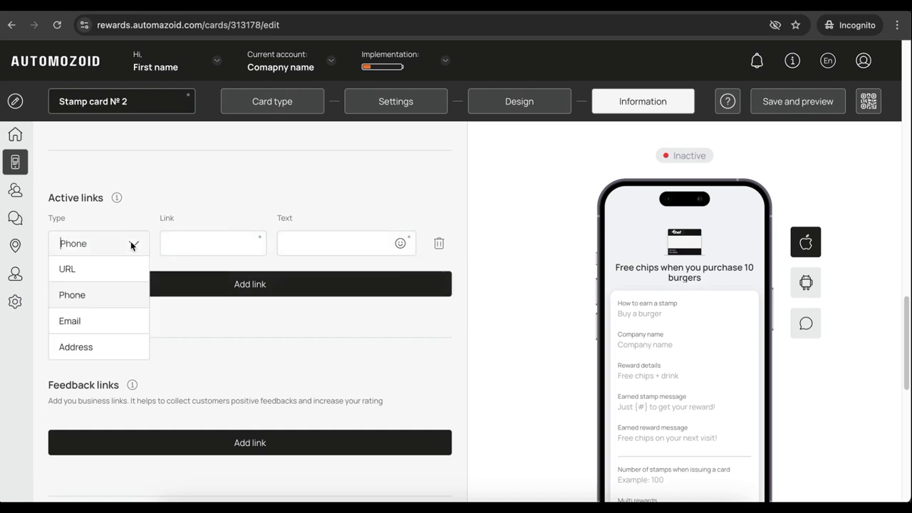
click(96, 321)
click(112, 248)
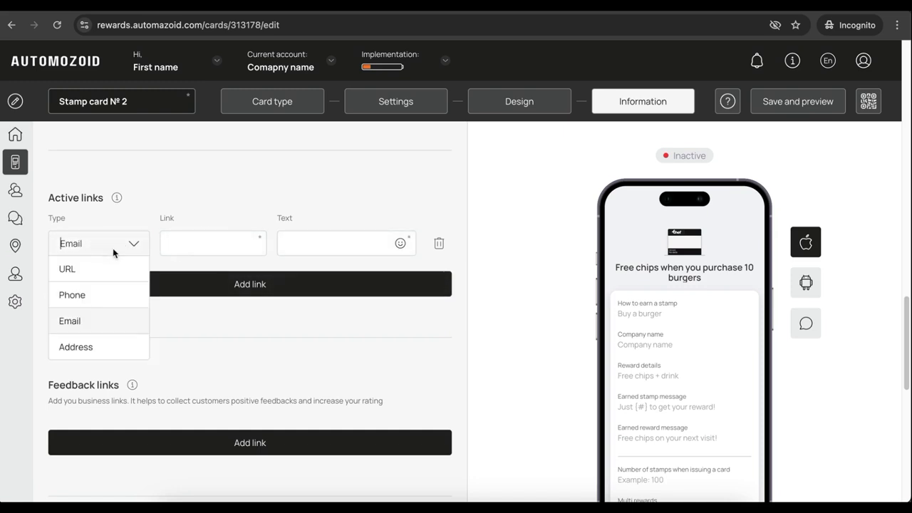
click(112, 347)
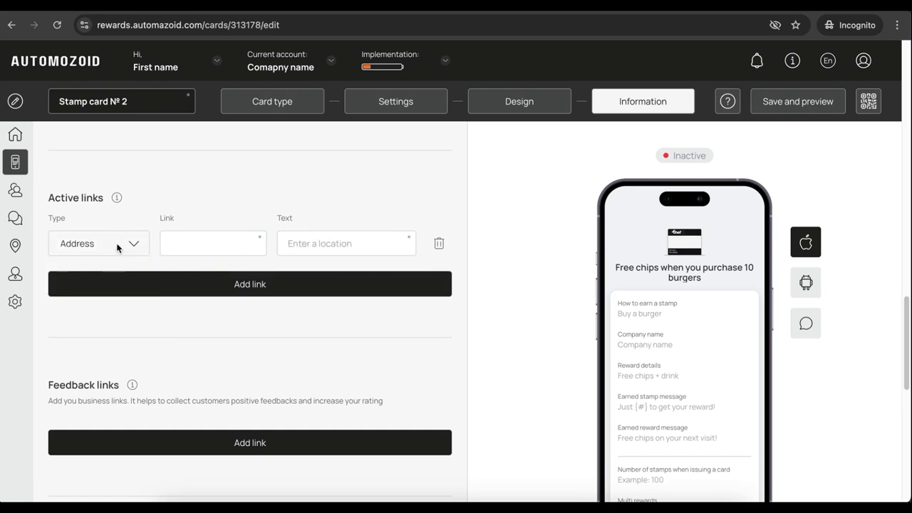
click(118, 247)
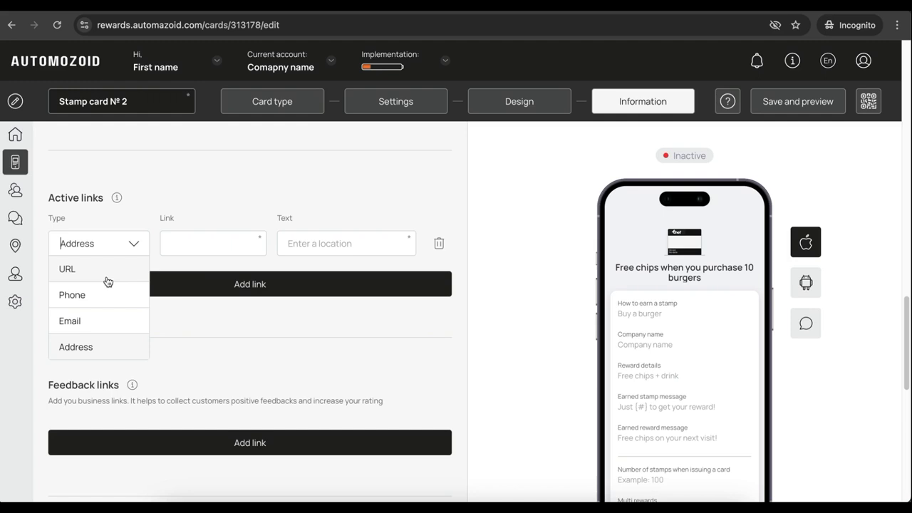
click(156, 197)
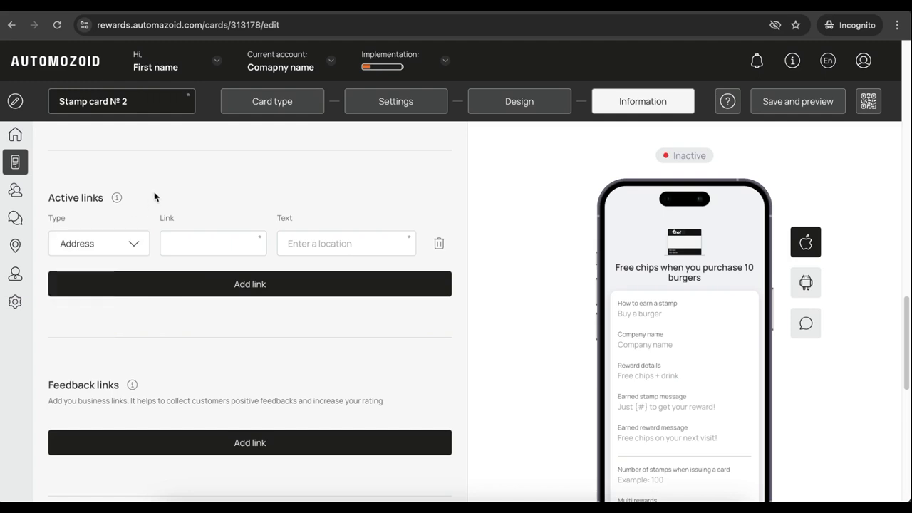
Set the active link's type to Phone, label it "Phone number" and enter the phone number.
click(116, 246)
click(98, 294)
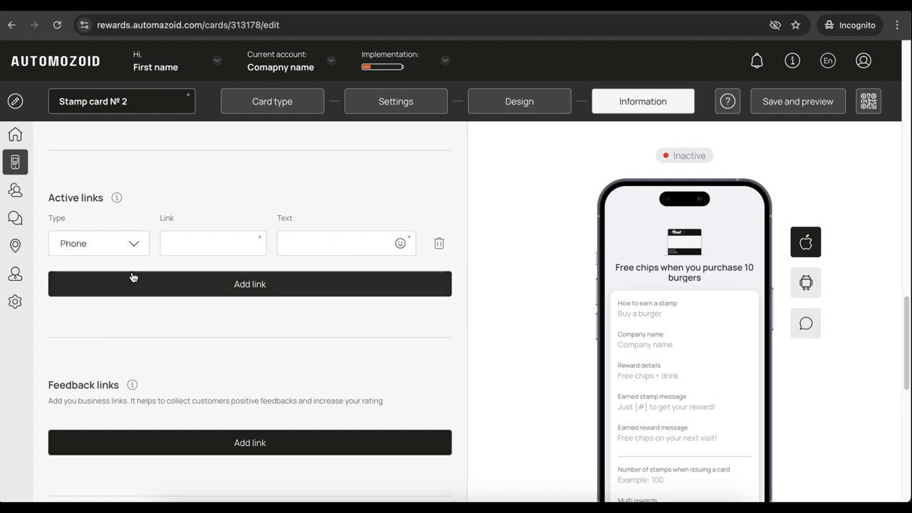
click(197, 249)
click(302, 243)
text(Phone)
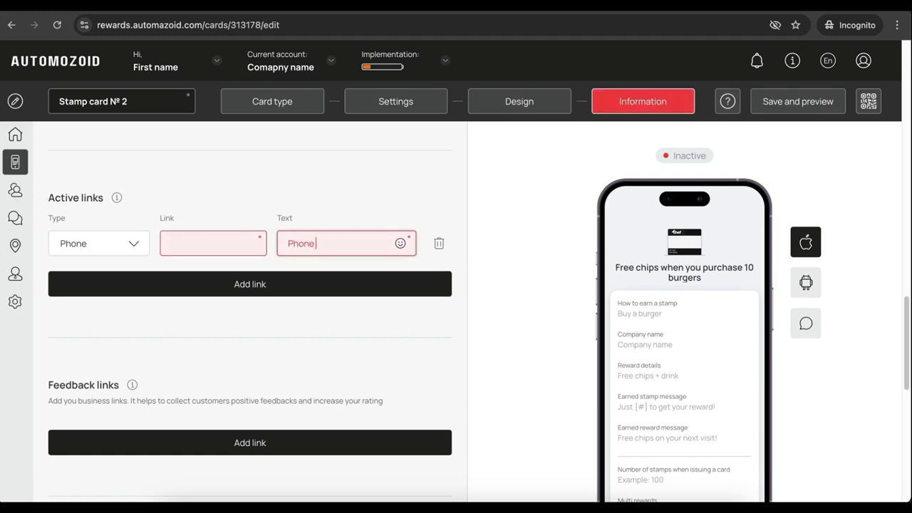
text( number)
click(220, 236)
text(+555111222)
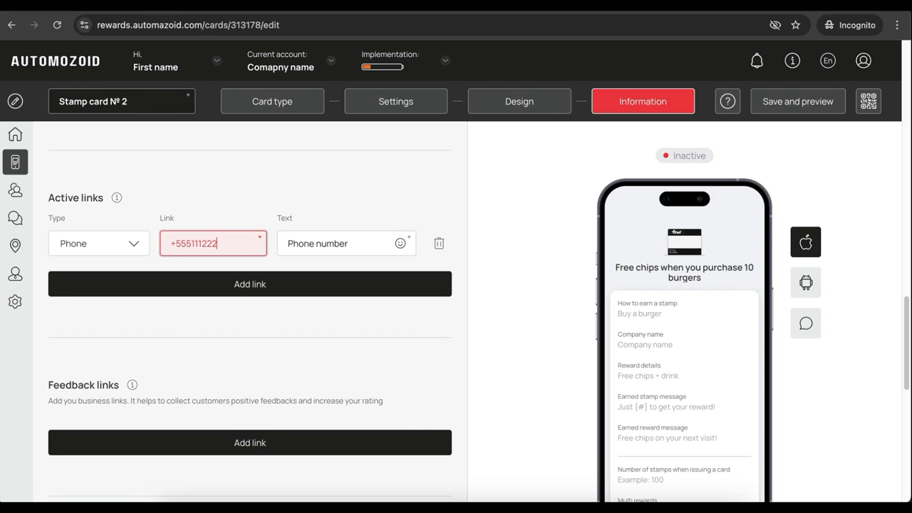
Add a second active link row and delete both active link rows.
click(251, 286)
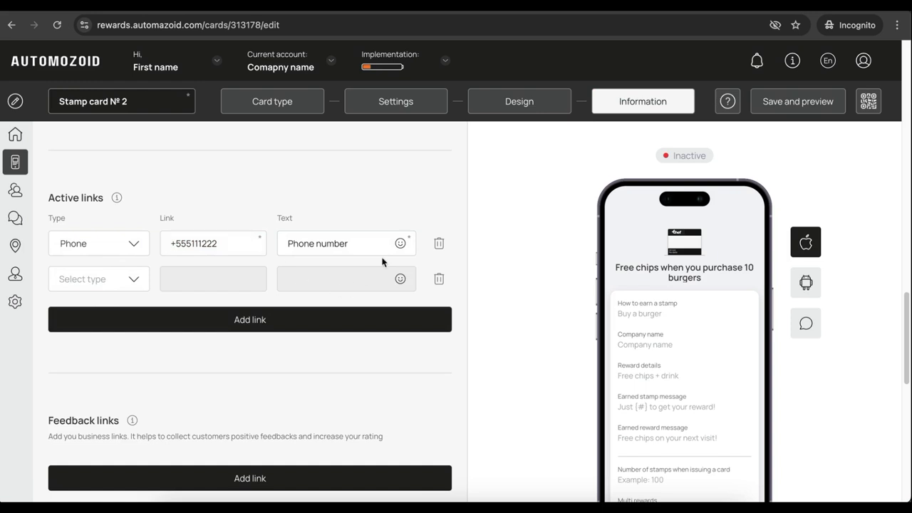
click(439, 243)
click(440, 244)
Examine the feedback links, the terms of use, the full terms link and the issuer information fields.
scroll(285, 311, down, 3)
scroll(259, 306, up, 1)
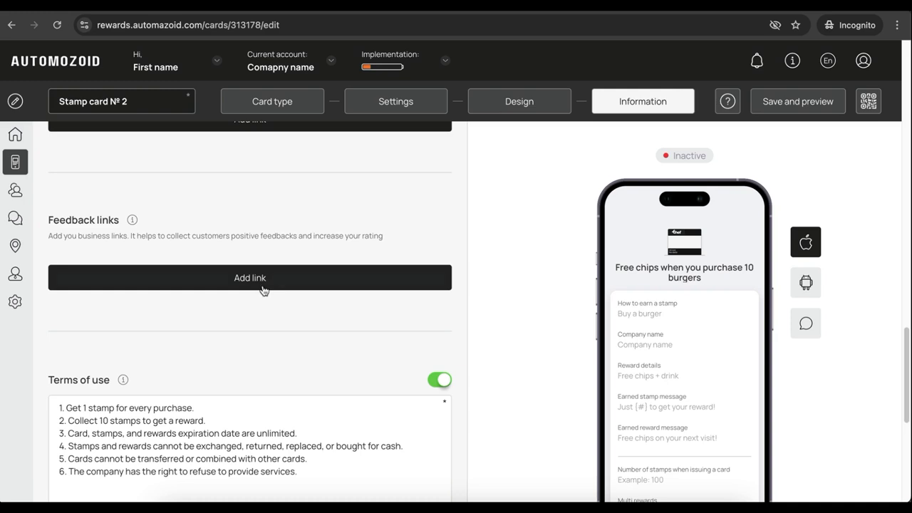
scroll(266, 256, down, 1)
scroll(266, 256, down, 2)
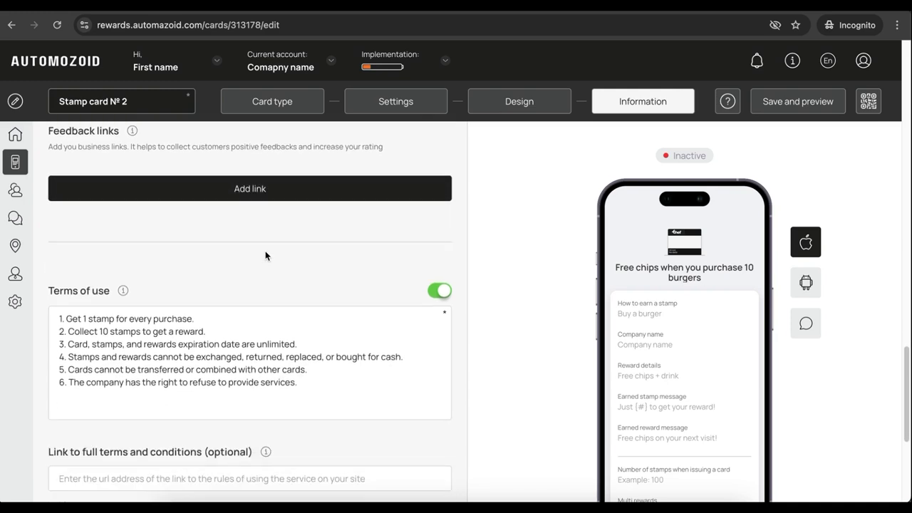
scroll(232, 261, down, 2)
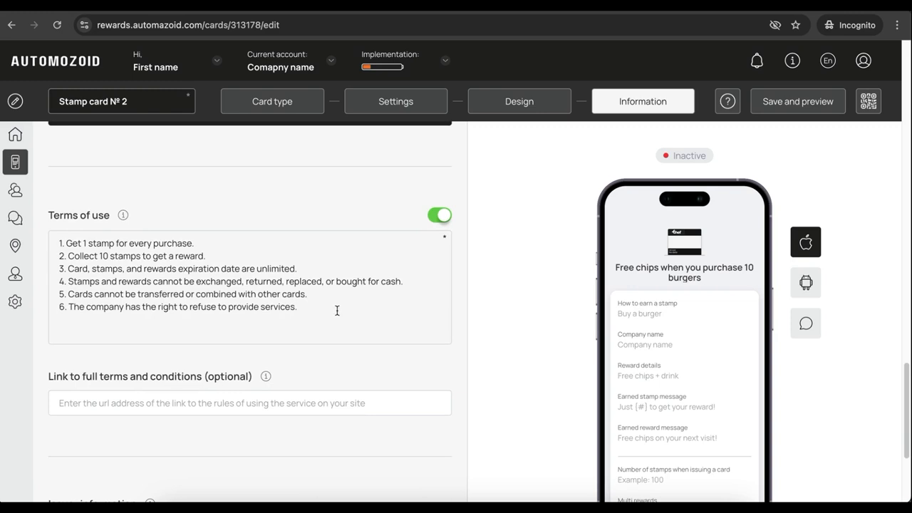
drag(302, 306, 53, 243)
click(380, 304)
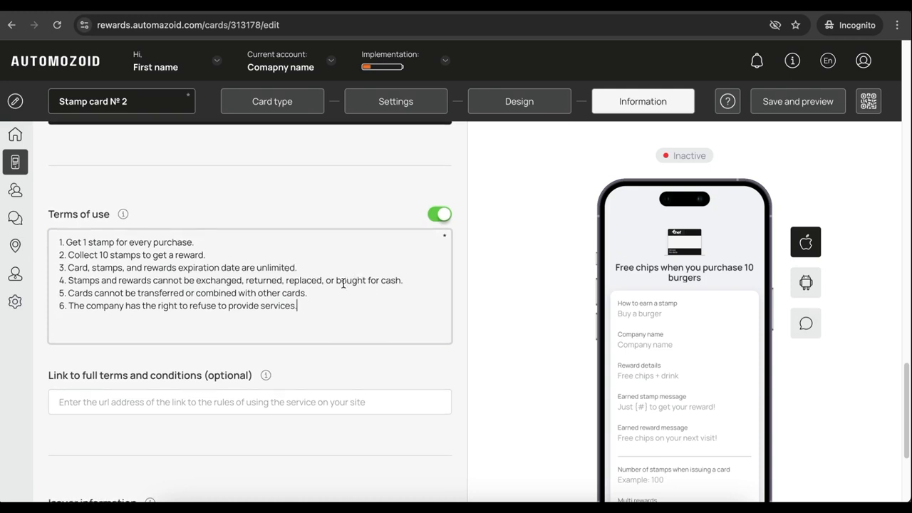
scroll(349, 281, down, 2)
click(130, 255)
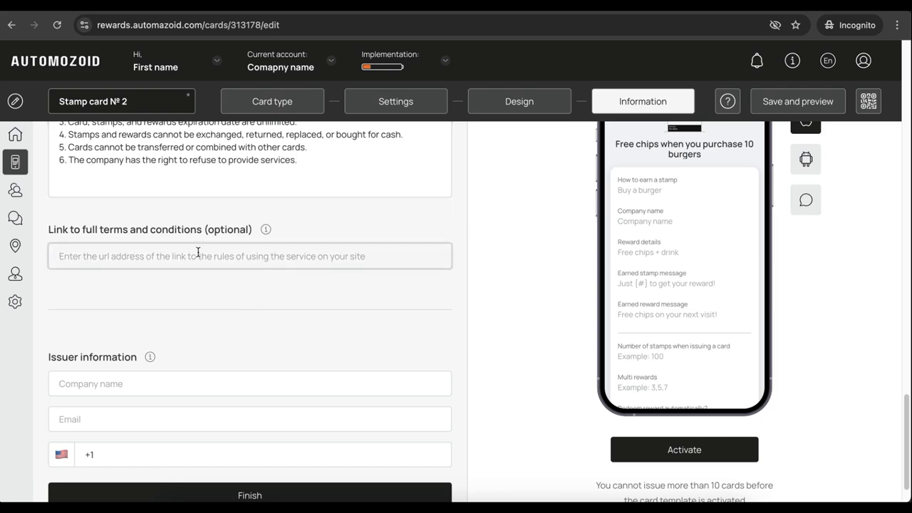
scroll(192, 256, down, 1)
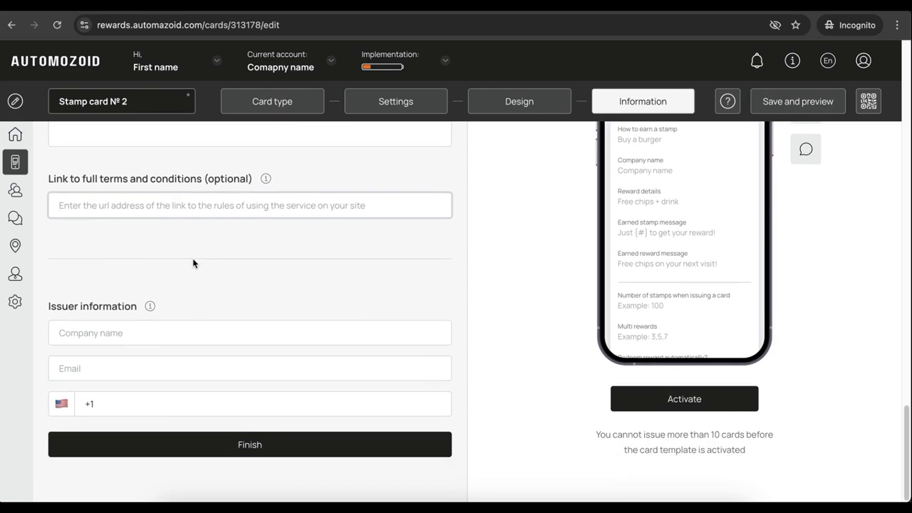
Finish the card's information with the issuer company name and email left empty, saving the card.
click(114, 332)
click(116, 366)
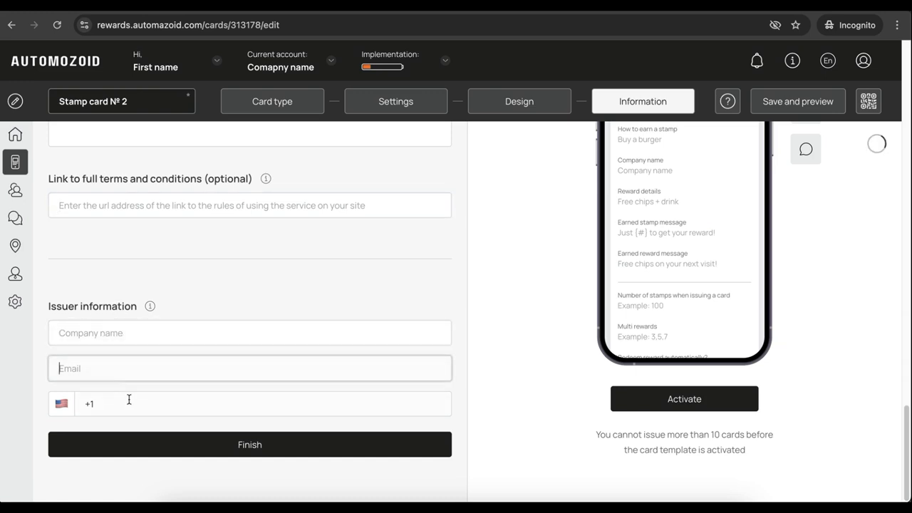
click(260, 449)
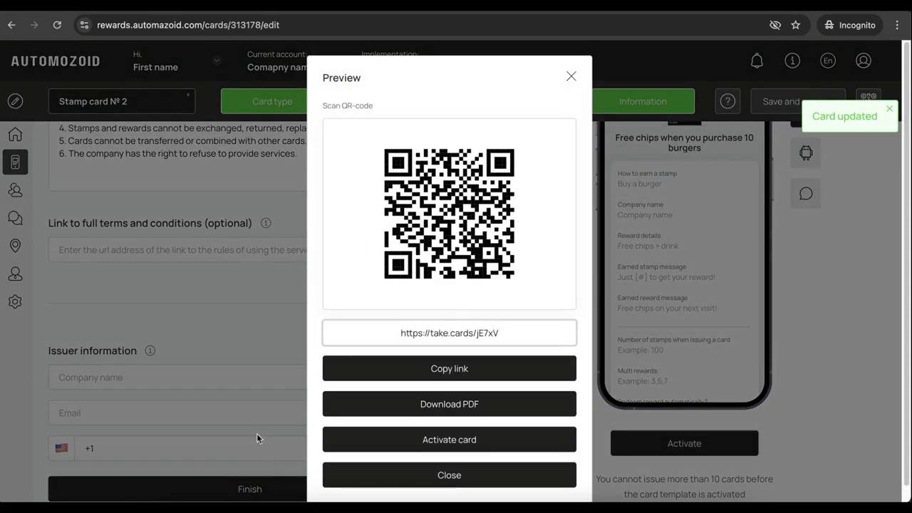
Open the card's printable QR code PDF, review the whole page and return to the card preview.
click(447, 405)
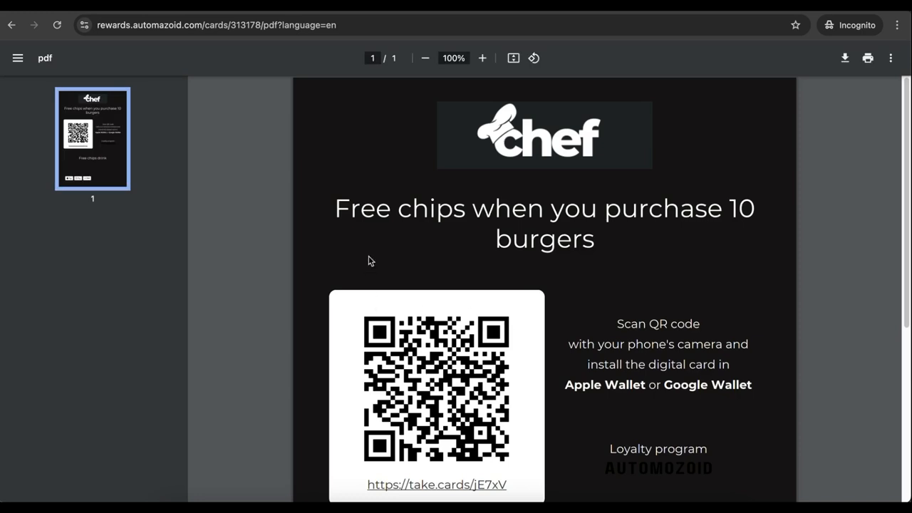
scroll(564, 337, down, 4)
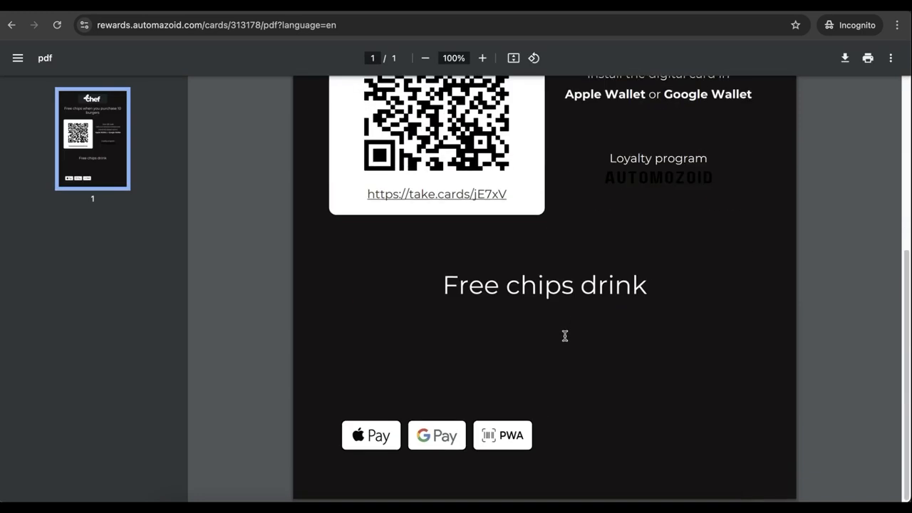
scroll(563, 336, up, 4)
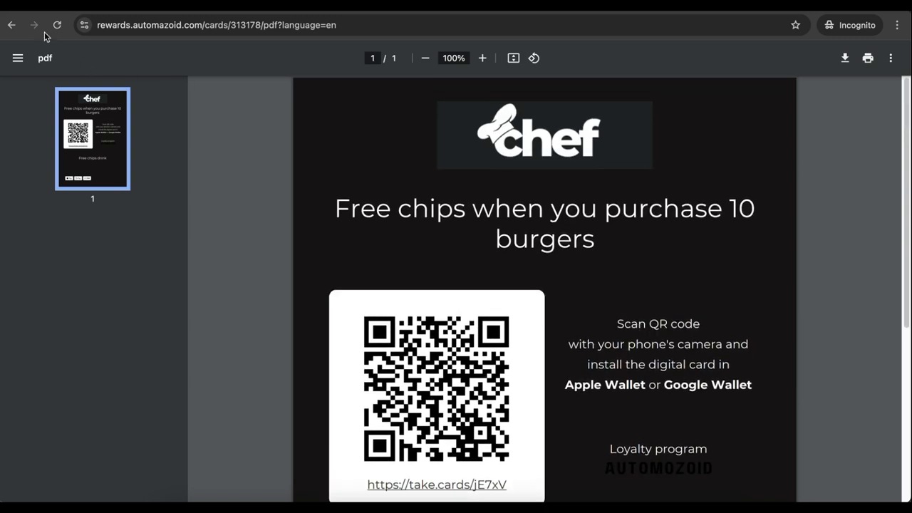
click(12, 25)
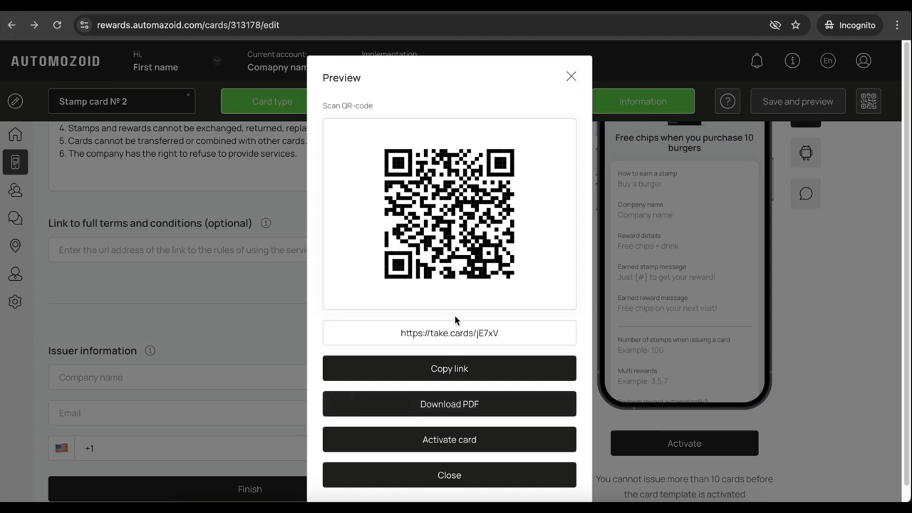
Activate the stamp card without downloading the QR code PDF, and open its information page from the card list.
click(458, 442)
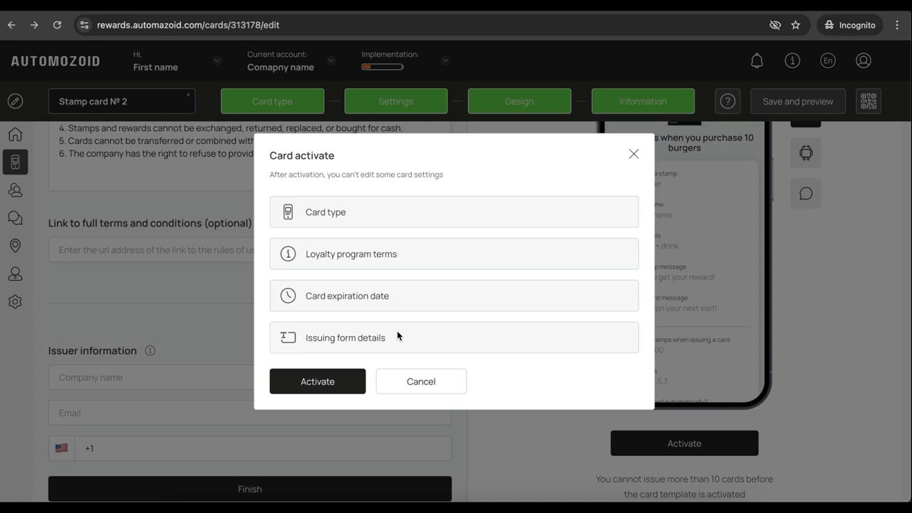
click(332, 383)
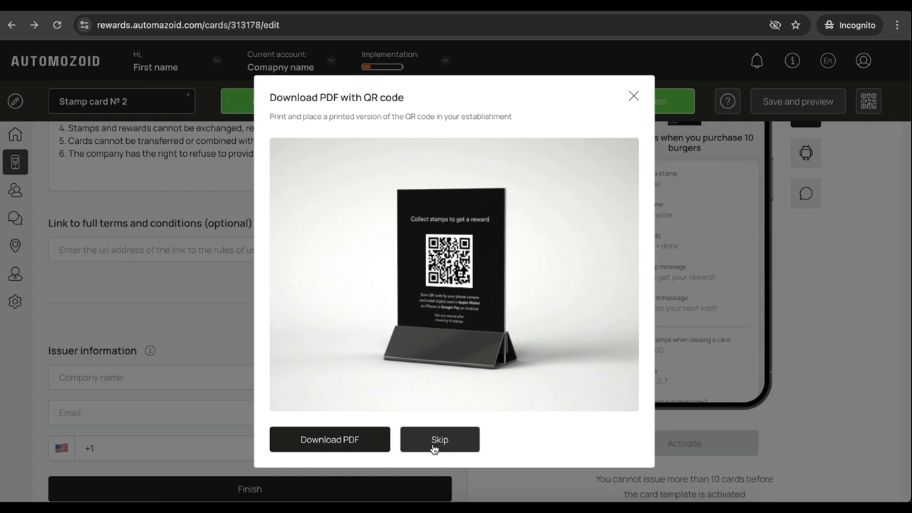
click(632, 100)
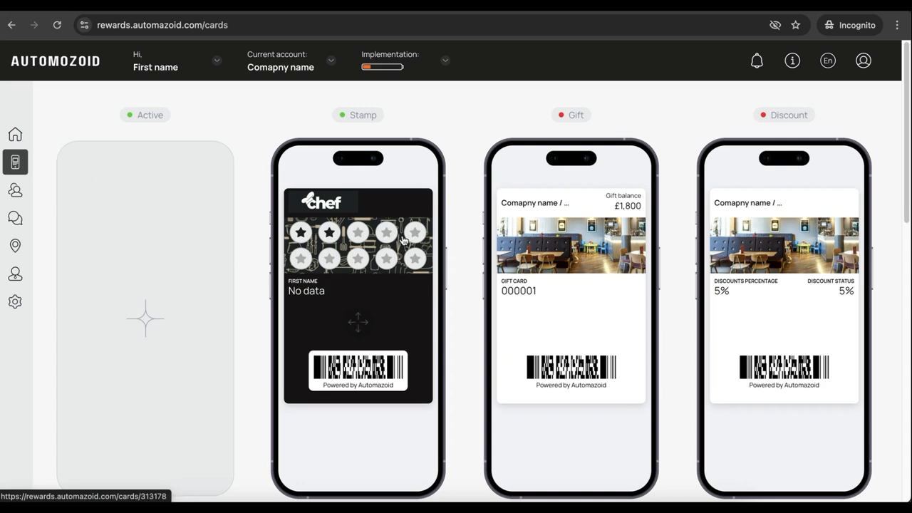
click(360, 198)
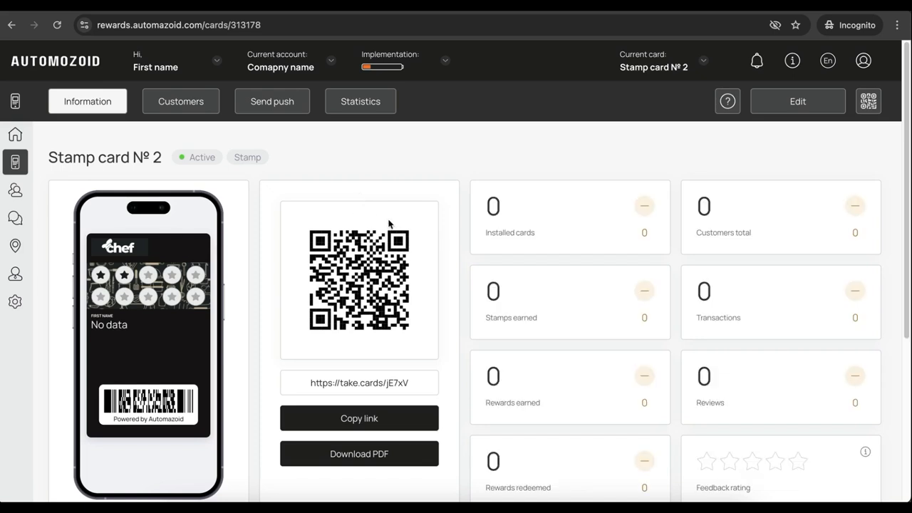